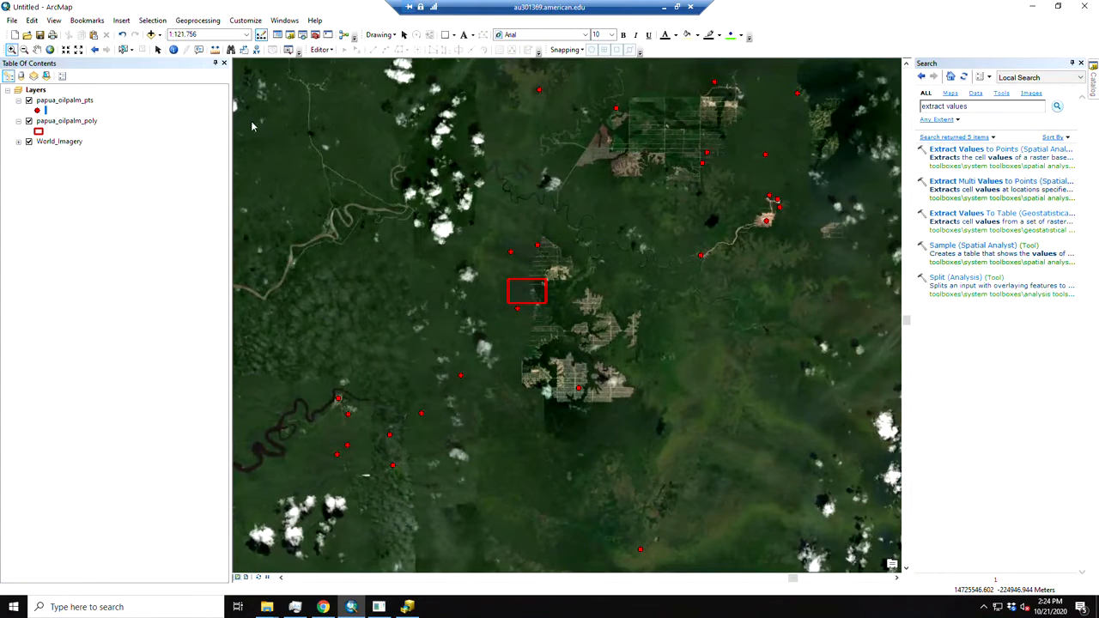
click(895, 17)
scroll(590, 323, up, 8)
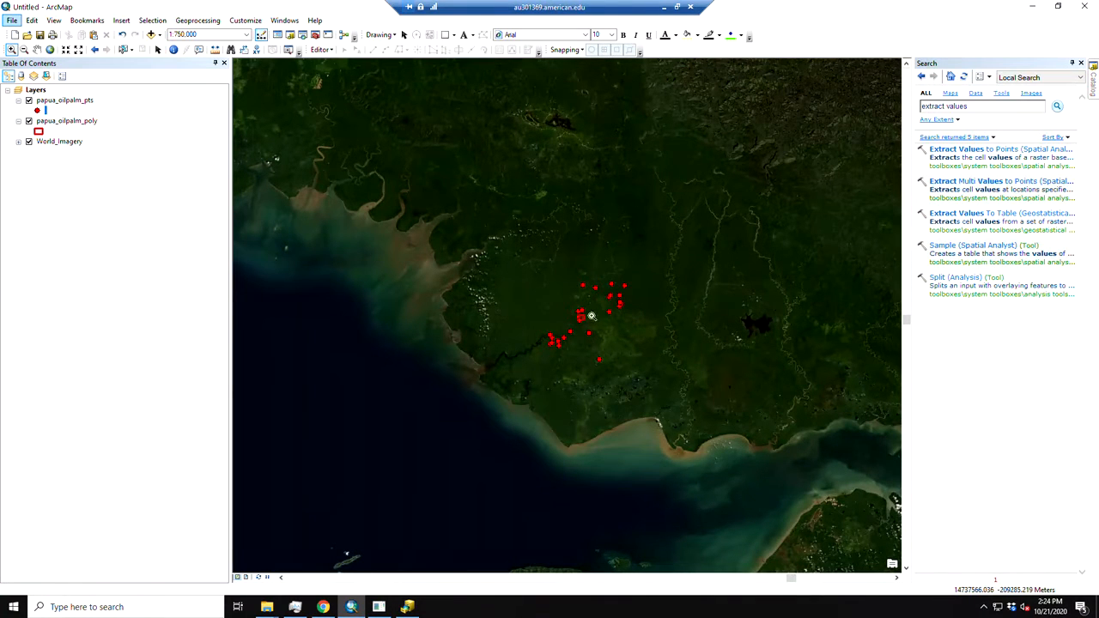
scroll(591, 316, down, 5)
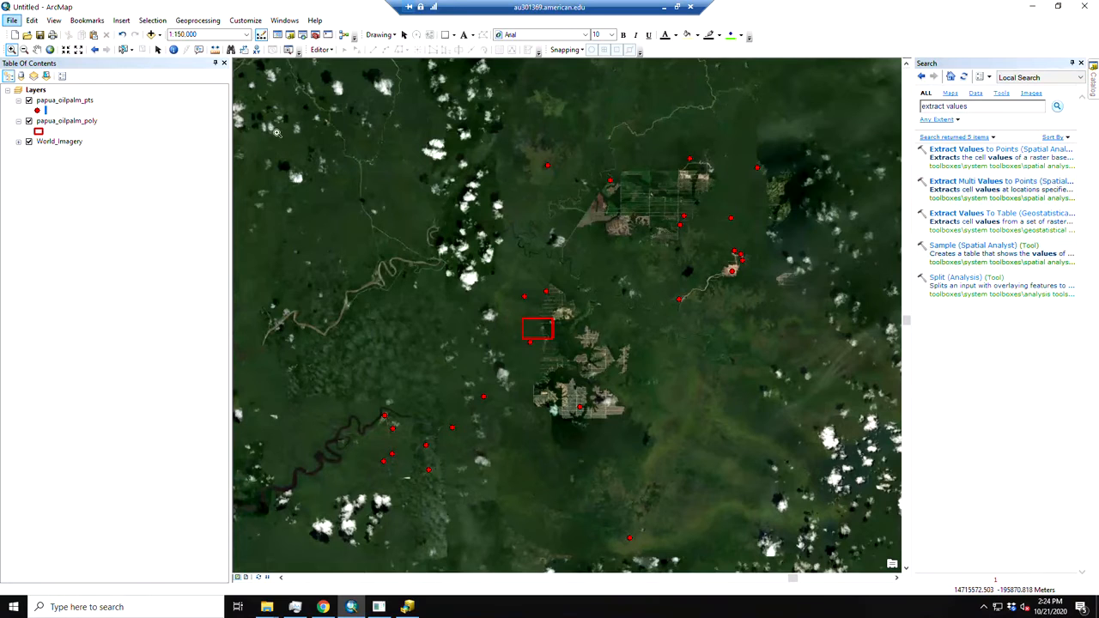
Review the OBJECTID and Name fields in the attribute table of the papua_oilpalm_pts layer, and close the table
click(84, 102)
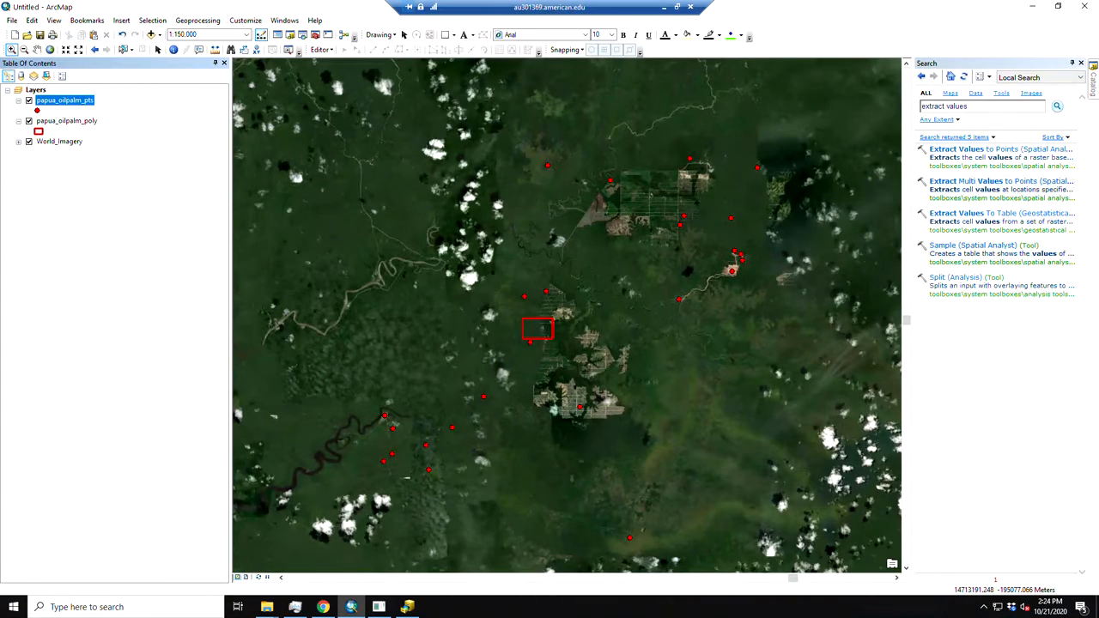
right_click(73, 102)
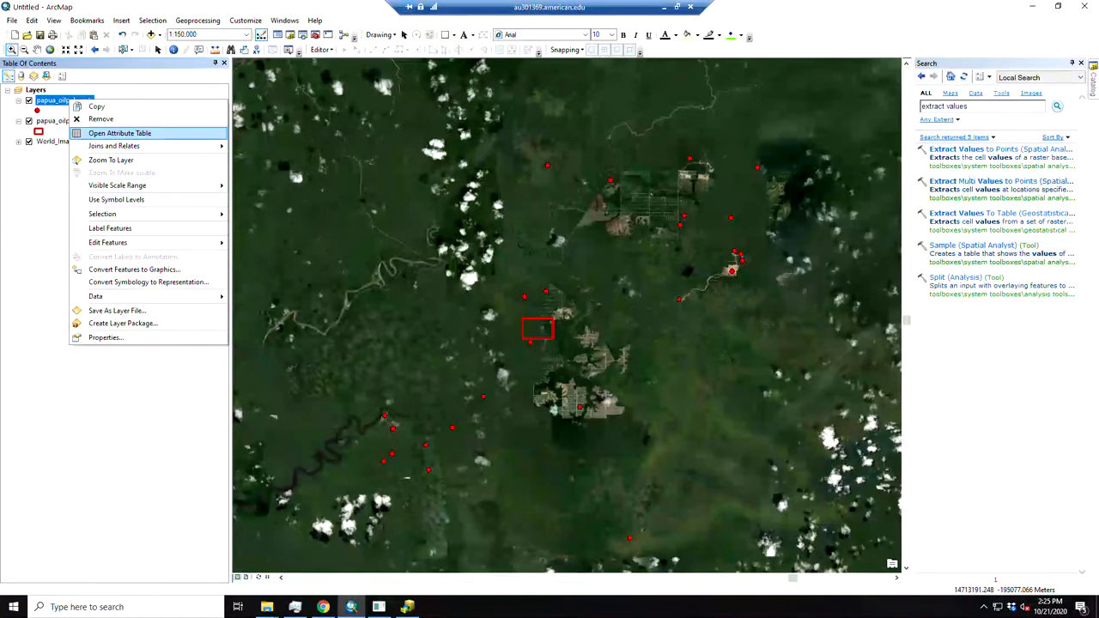
click(119, 133)
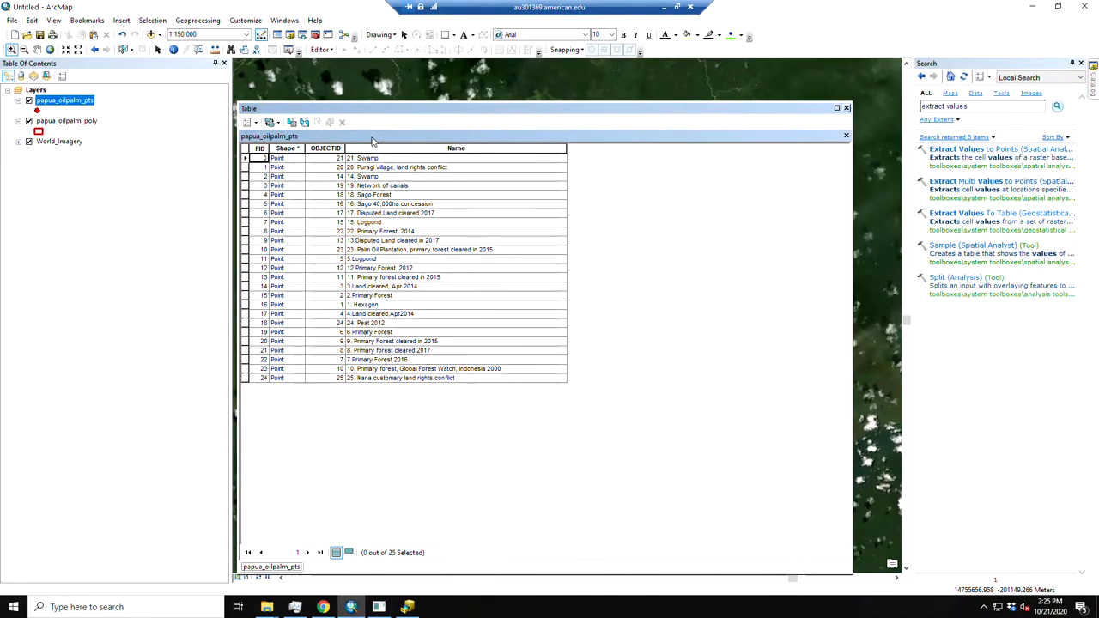
click(326, 149)
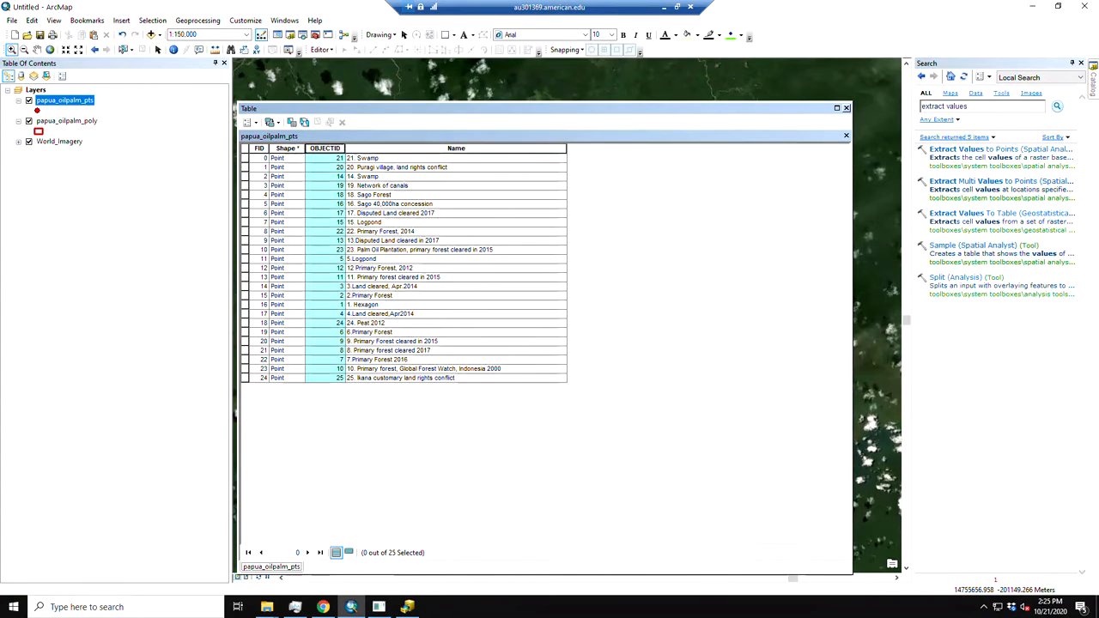
click(432, 149)
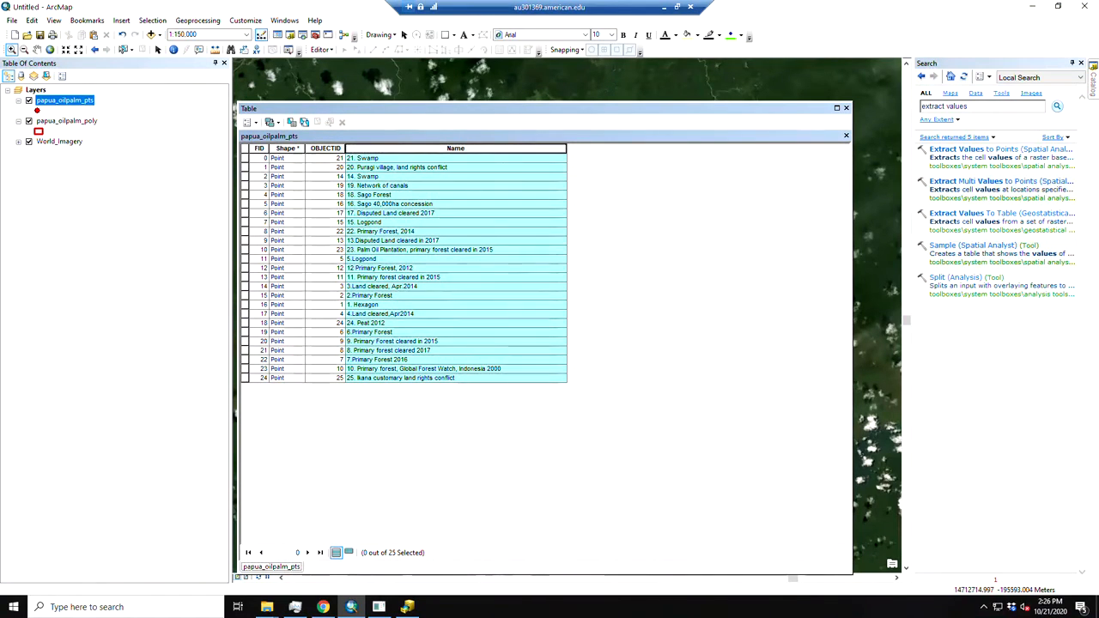
click(846, 108)
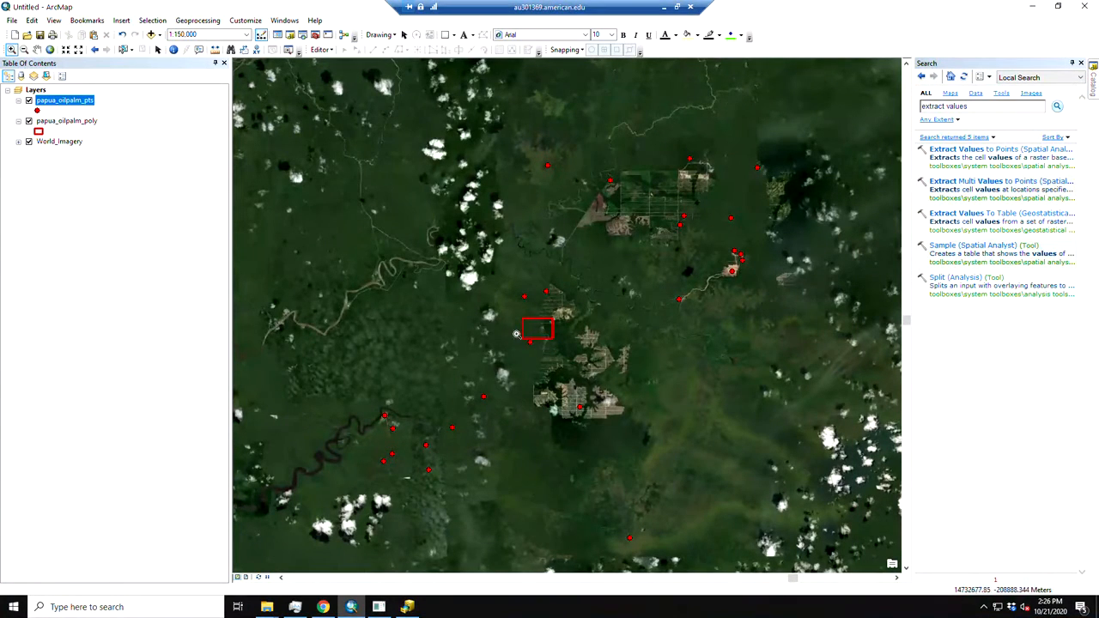
Inspect the papua_oilpalm_poly rectangle on the map and its attribute table, and close the table
drag(508, 293, 582, 379)
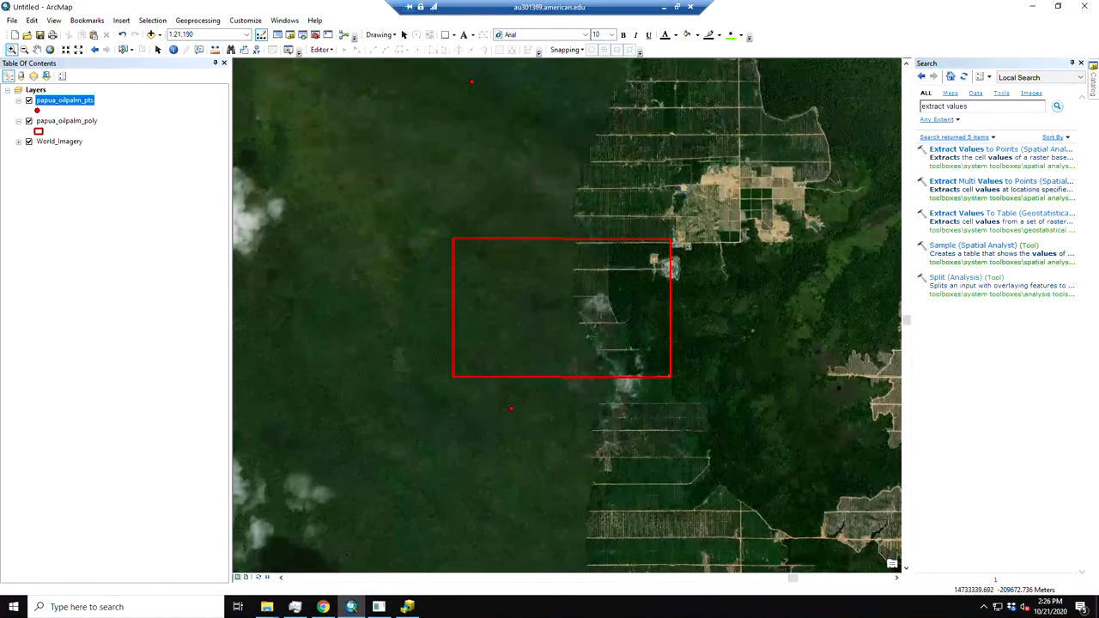
click(72, 121)
right_click(72, 121)
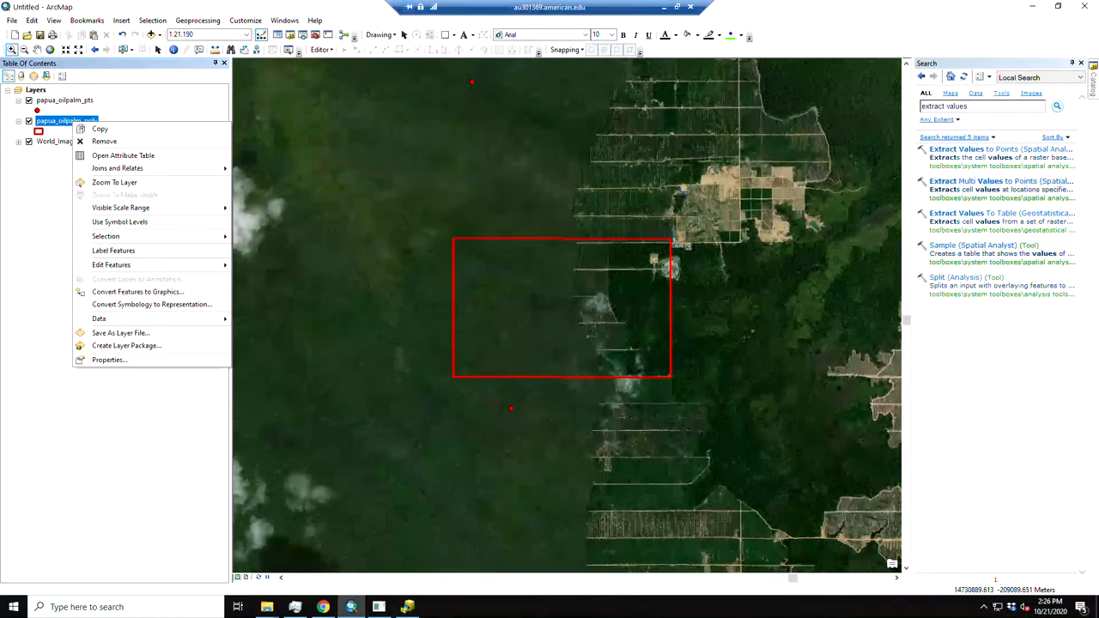
click(122, 155)
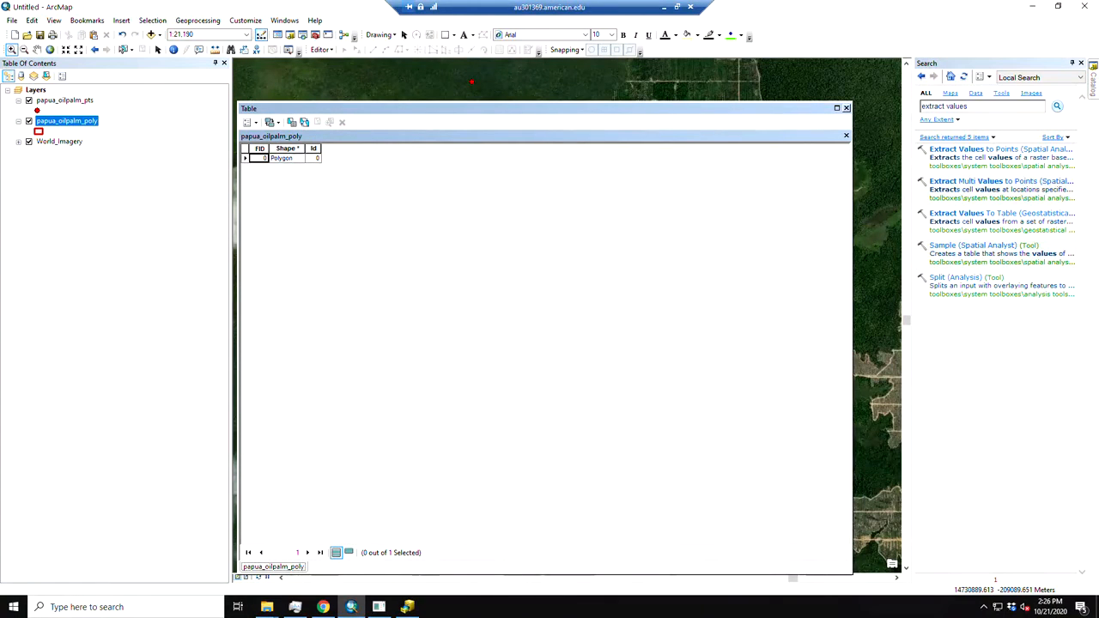
click(846, 108)
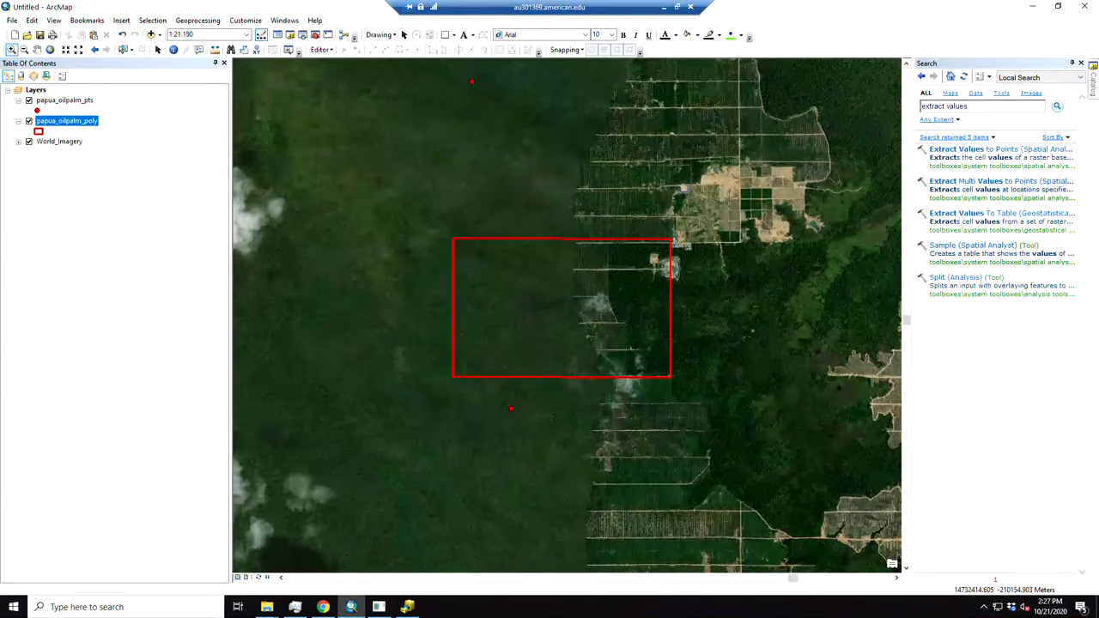
Switch to the Earth Engine Code Editor in Chrome and open the export_Landsat_samples script, followed by export_Landsat_dates_images
click(323, 607)
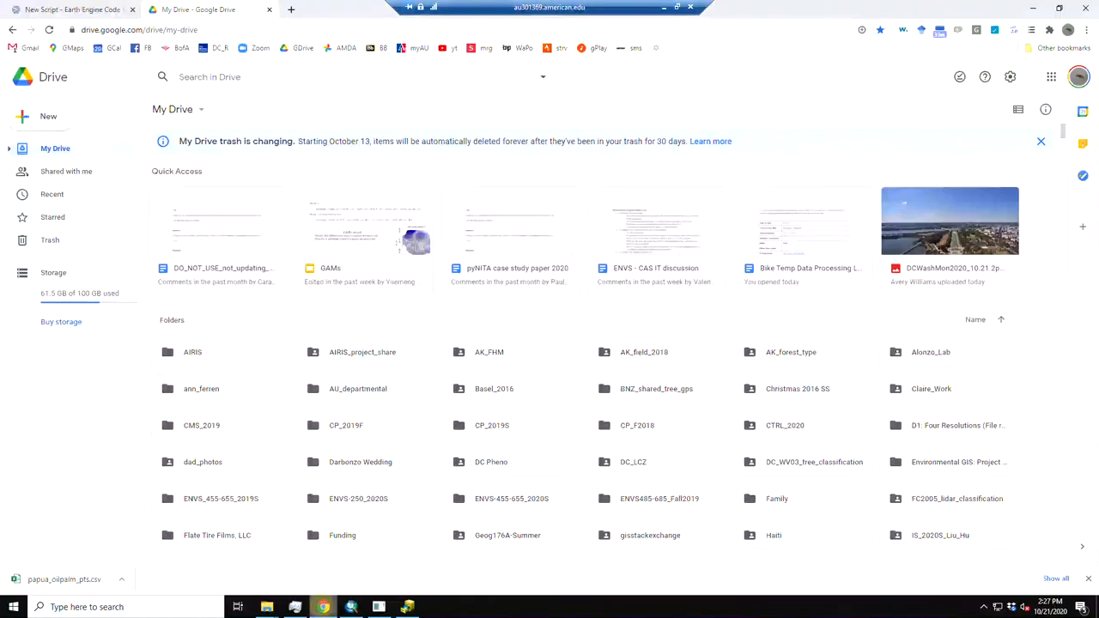
click(56, 12)
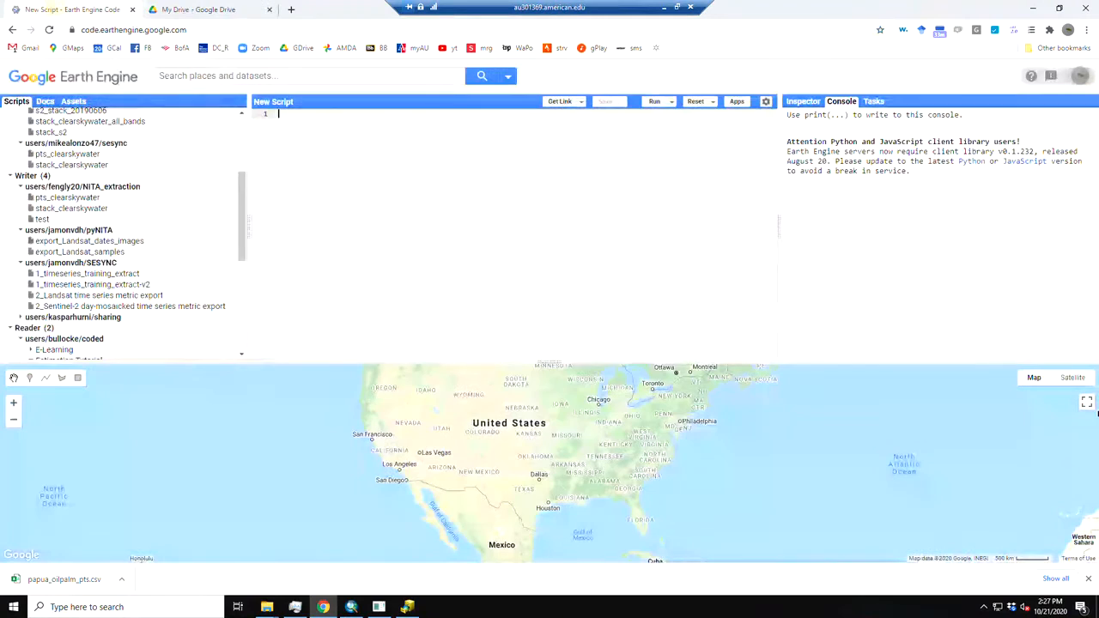
click(180, 29)
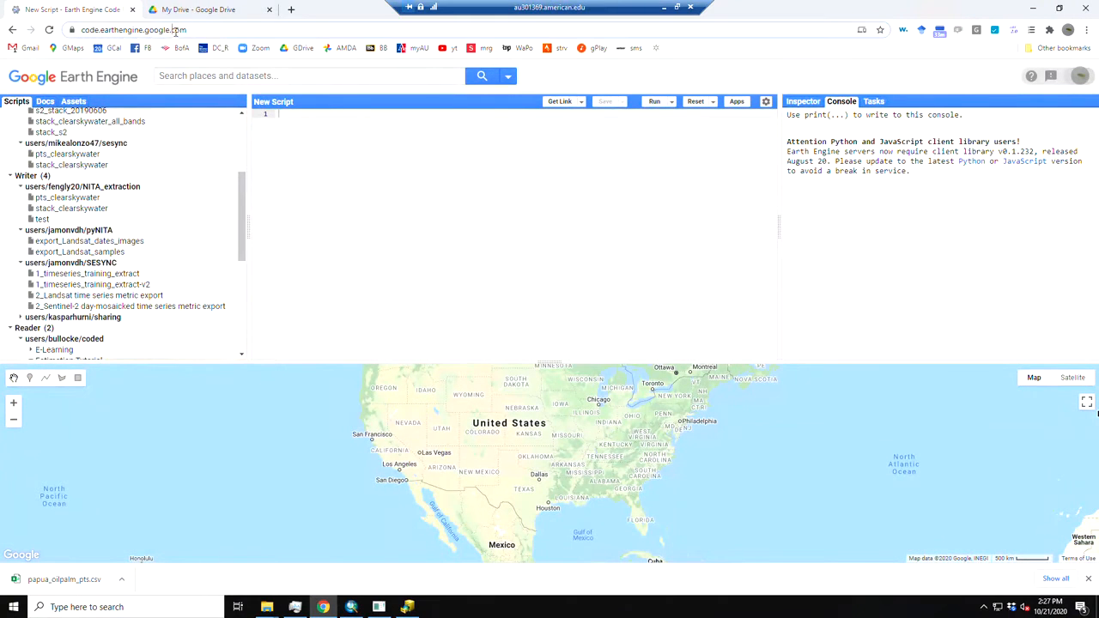
drag(215, 31, 47, 34)
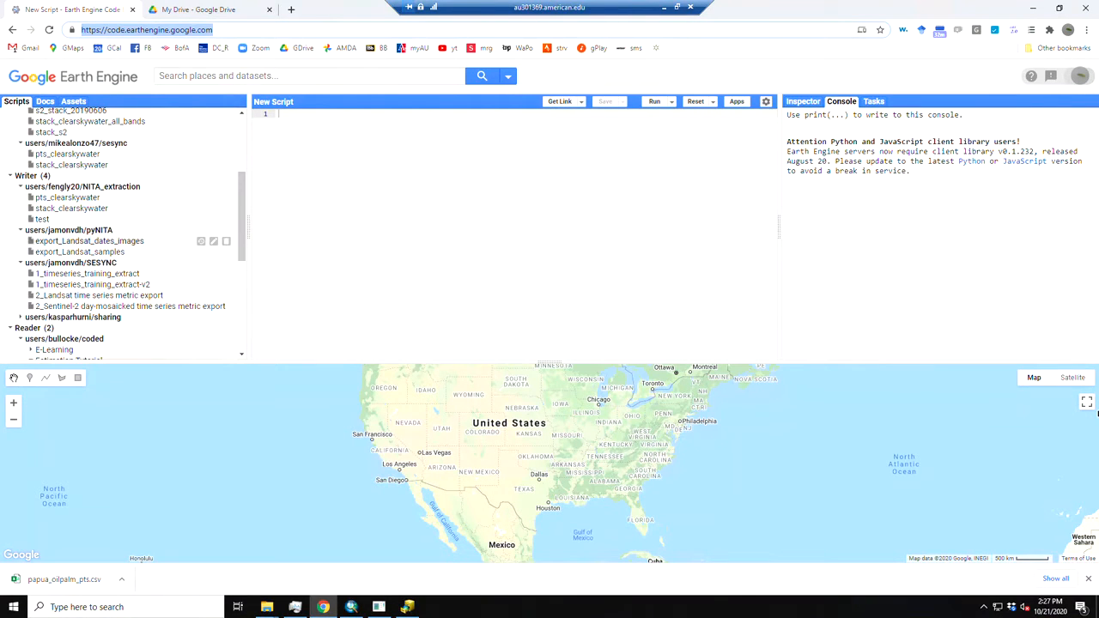
click(54, 252)
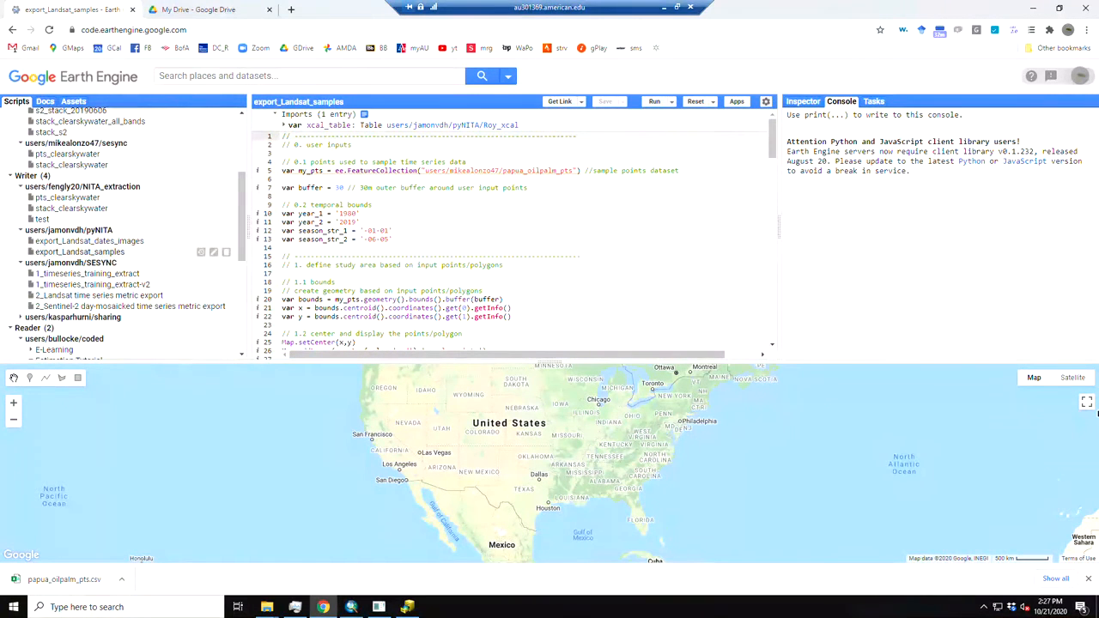
click(89, 241)
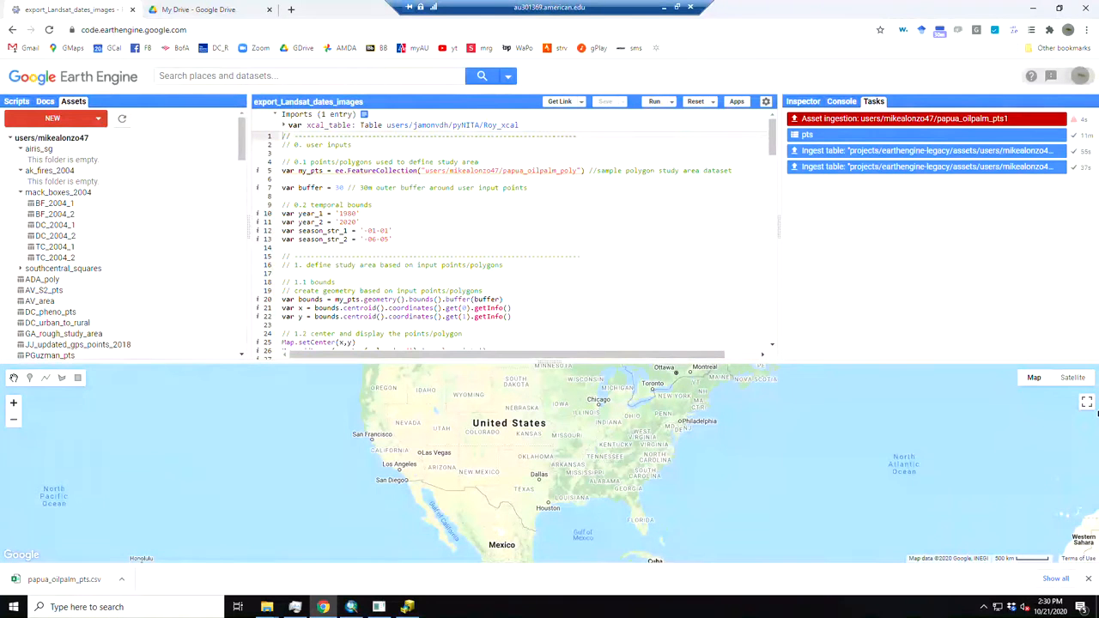
Start a new shapefile table upload in the assets and name the asset papua_oilpalm_pts2
click(94, 120)
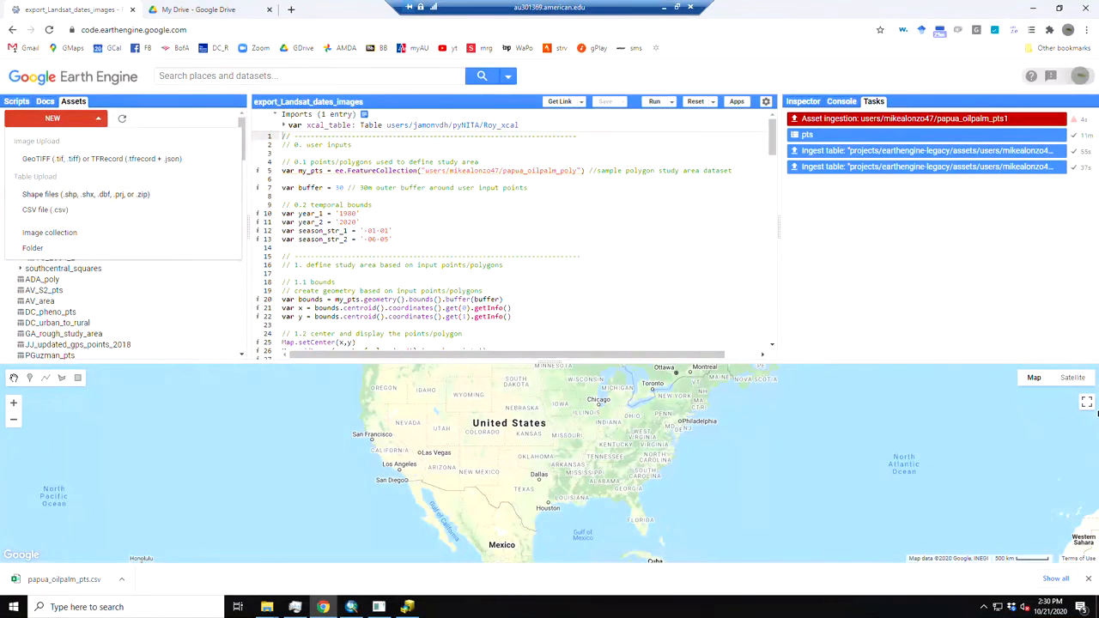
click(62, 198)
click(563, 242)
text(pa)
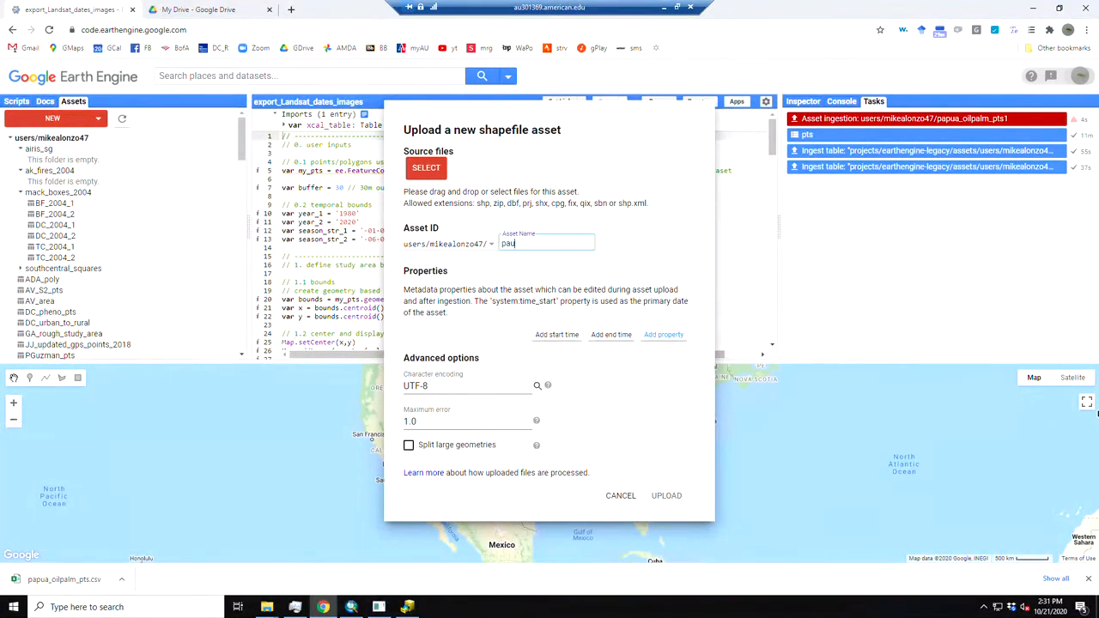
text(pau)
key(BackSpace)
key(BackSpace)
text(ua_oilpalm_pts2)
Add the papua_oilpalm_pts .dbf, .prj, .shp and .shx files as source files and upload the asset
click(434, 169)
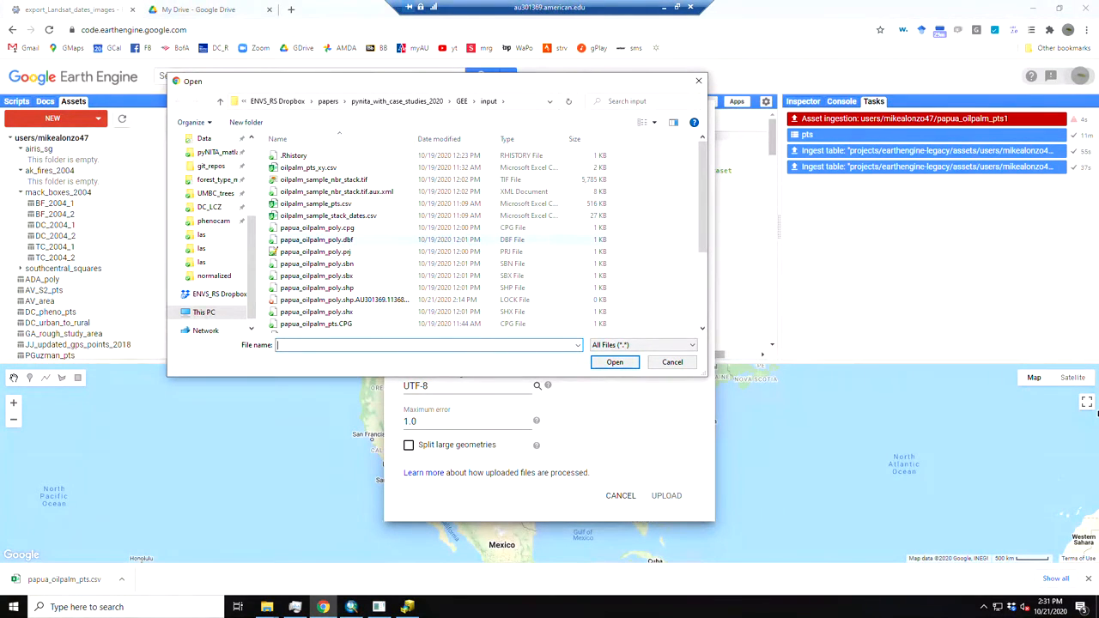
scroll(395, 266, down, 2)
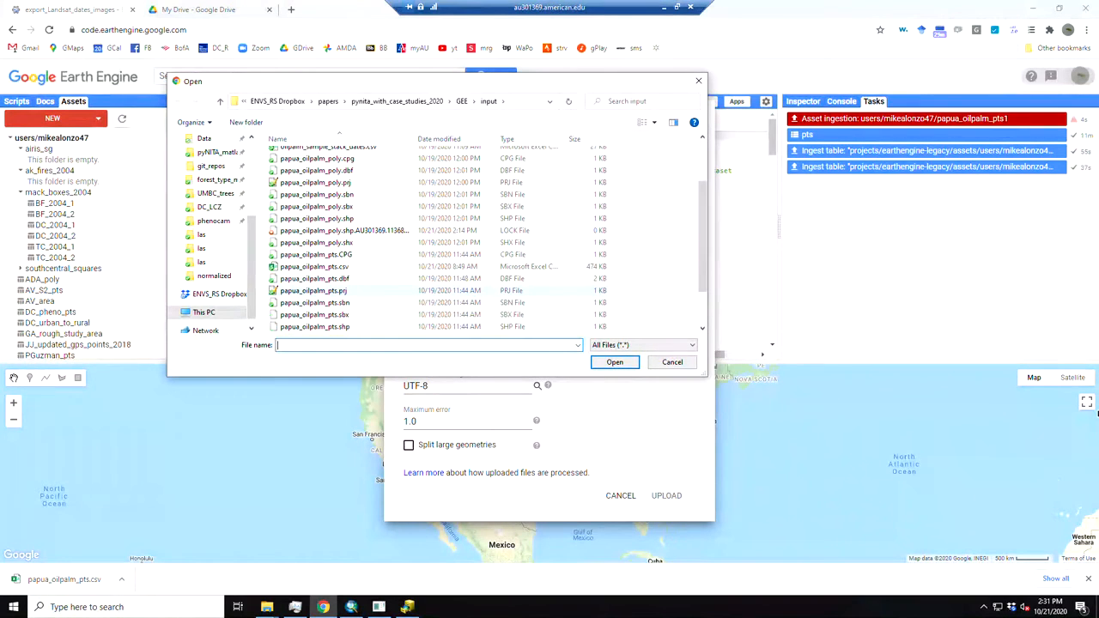
click(368, 292)
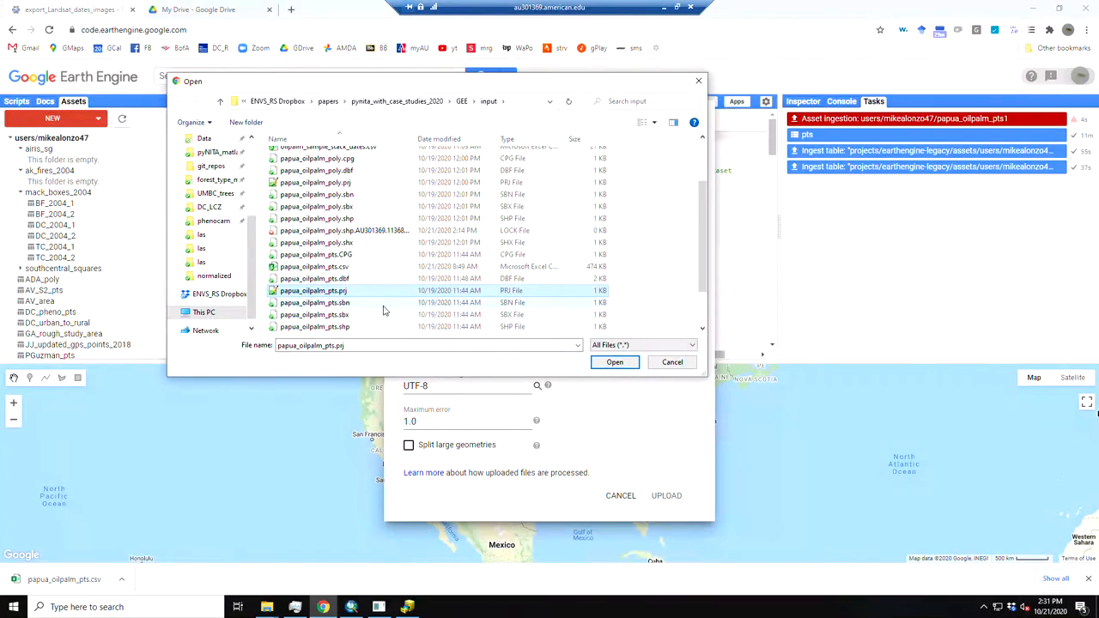
ctrl+click(347, 328)
scroll(350, 266, down, 1)
ctrl+click(348, 243)
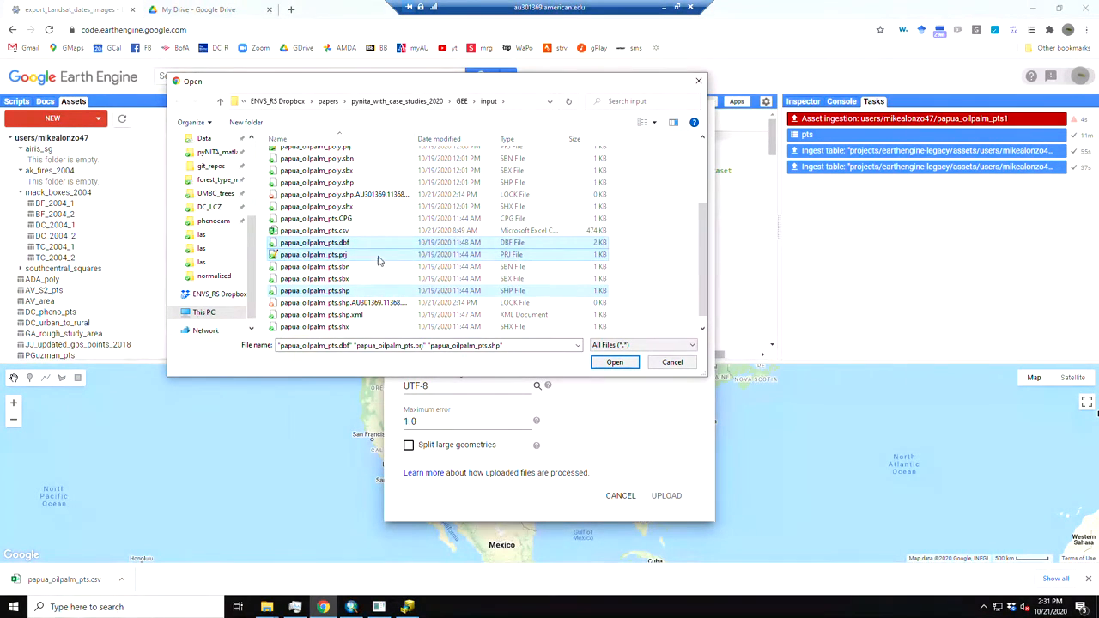
ctrl+click(541, 326)
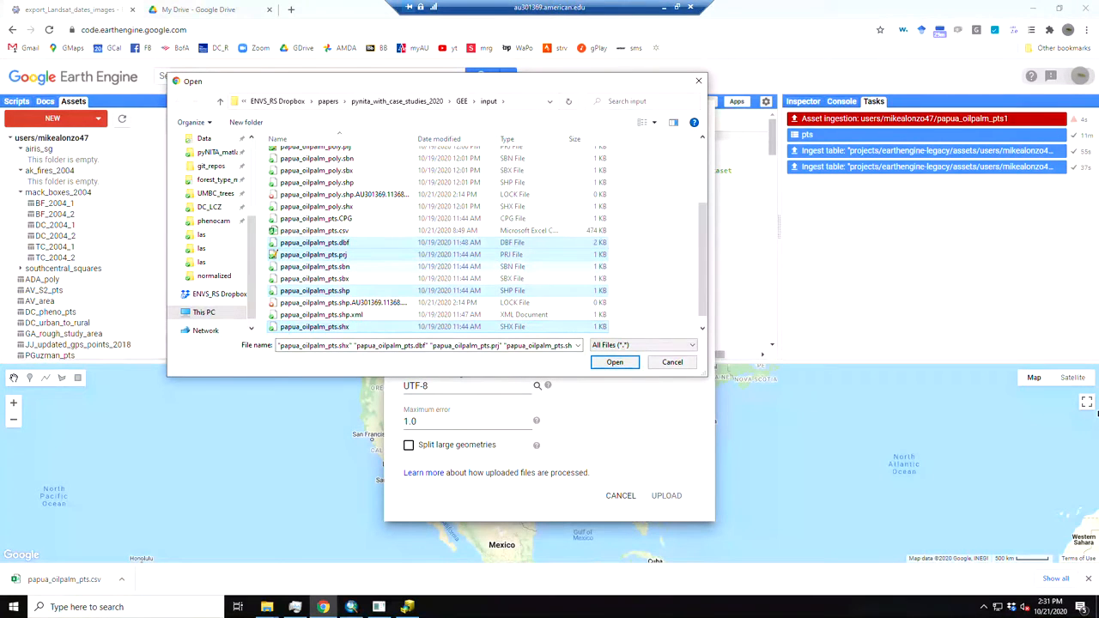
click(615, 362)
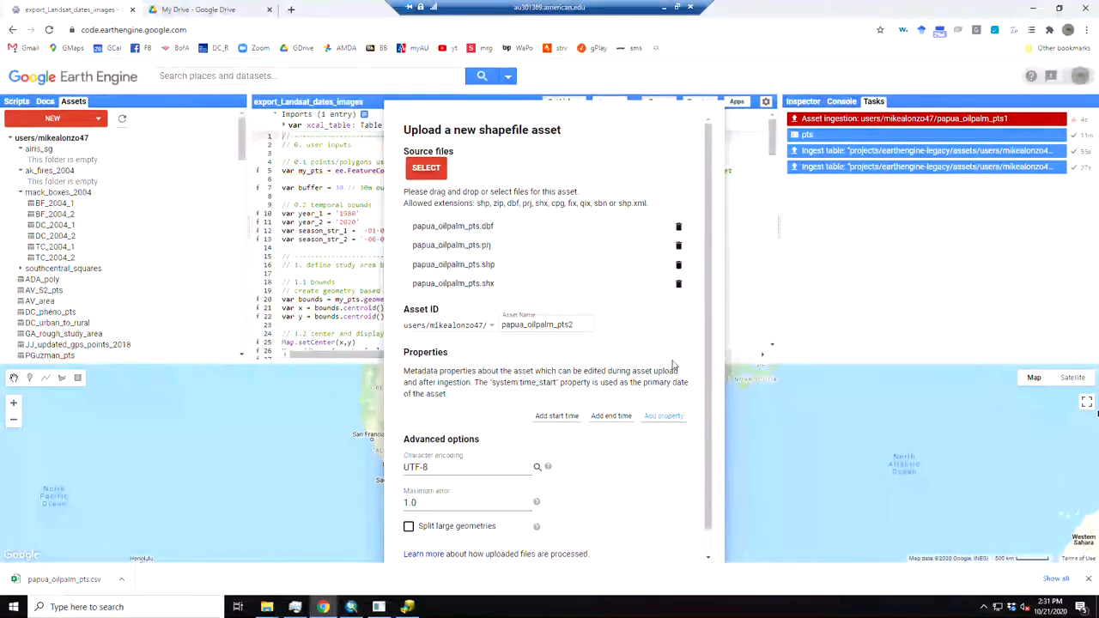
drag(477, 204, 615, 203)
scroll(558, 386, down, 1)
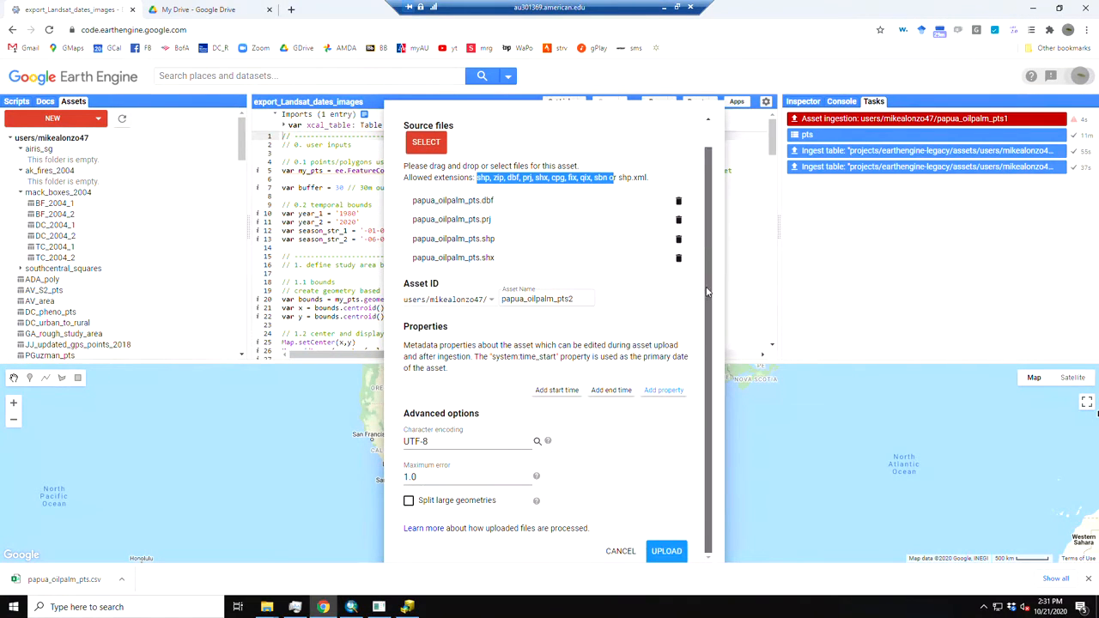
click(683, 553)
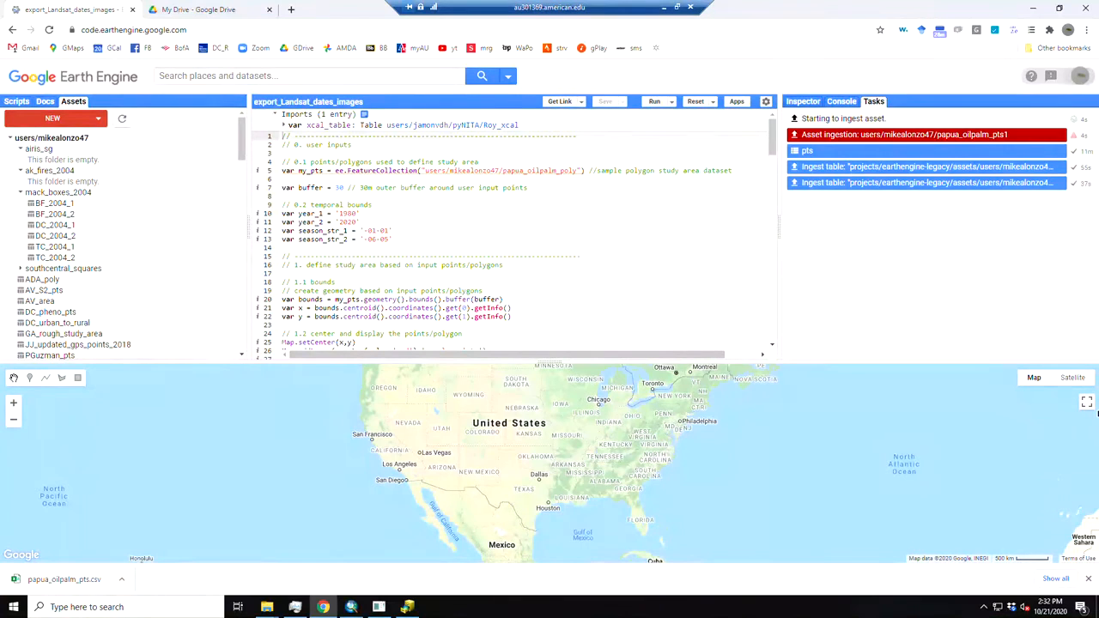
mouse_move(1044, 138)
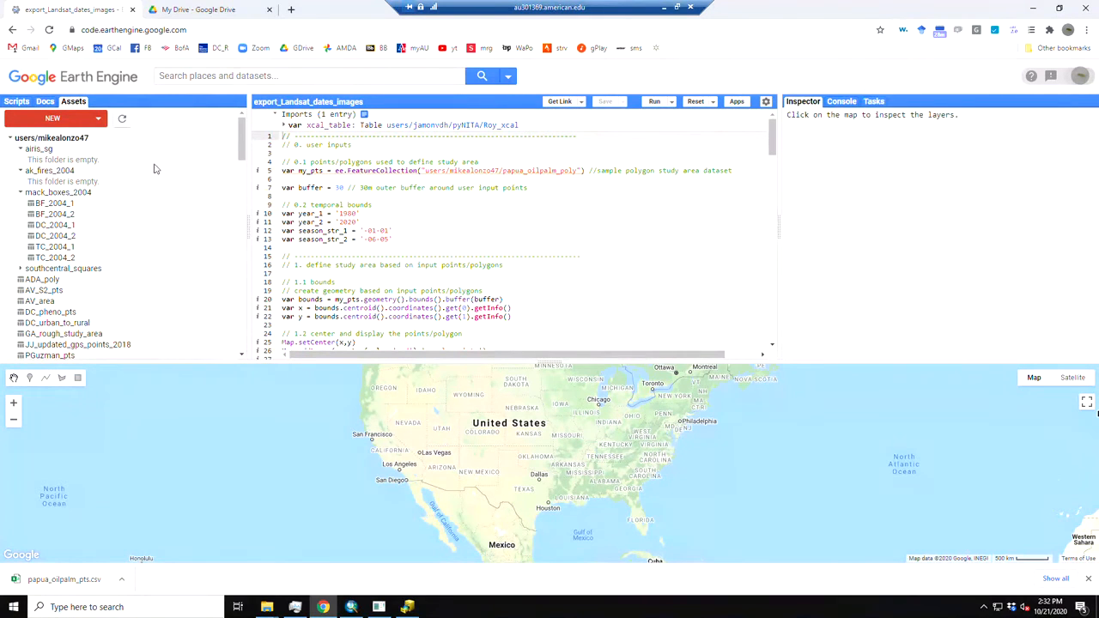
Return to the script list and open export_Landsat_samples from the pyNITA repository
click(26, 103)
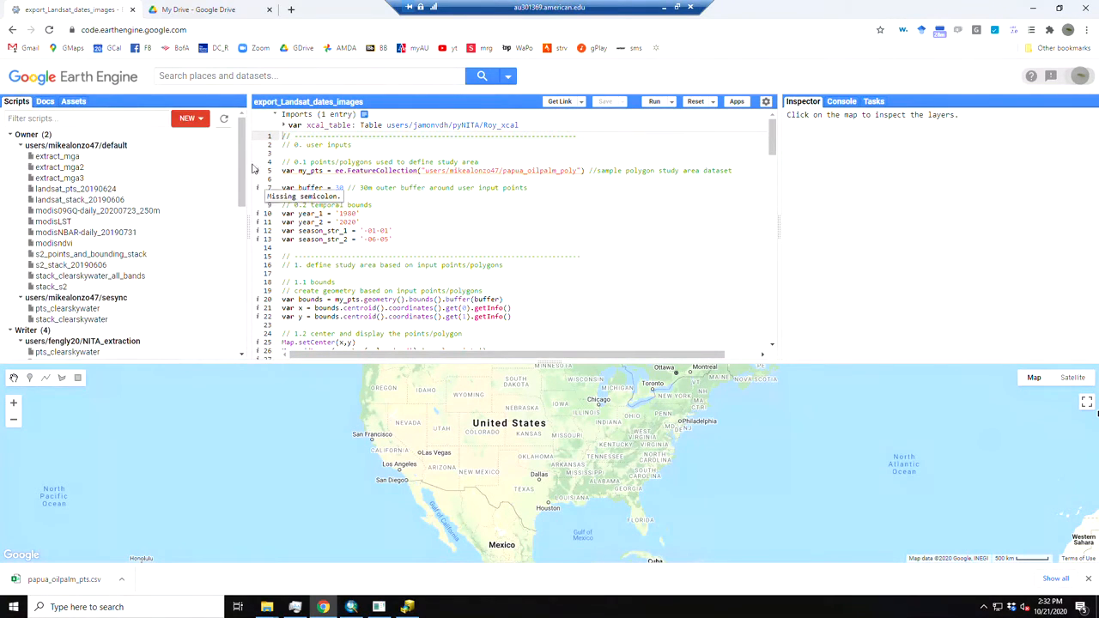
scroll(244, 160, down, 2)
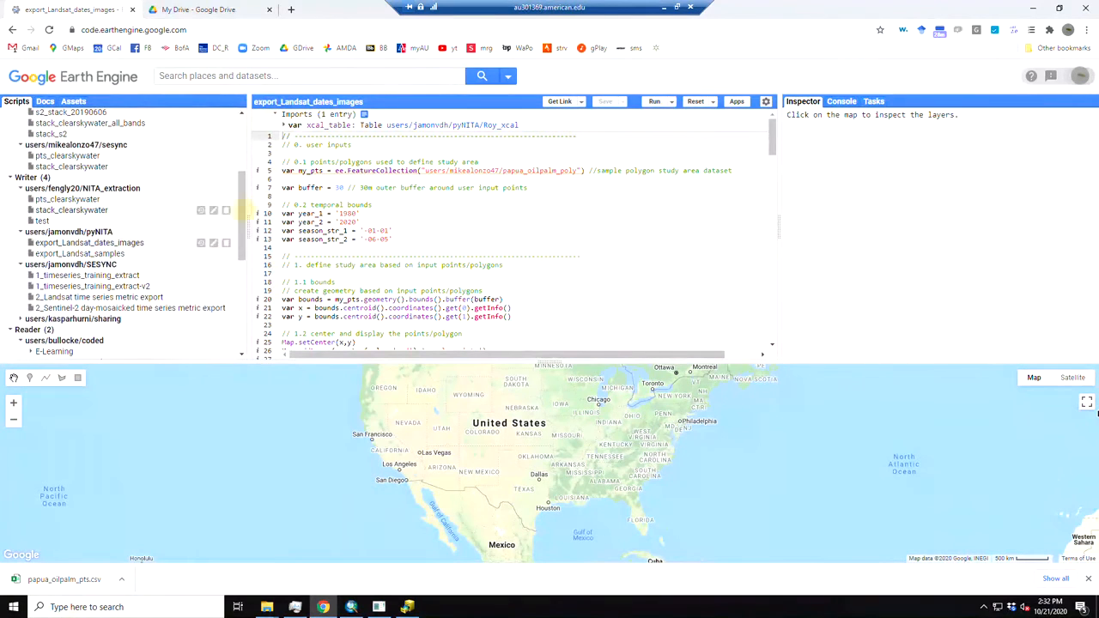
click(79, 254)
Examine the user inputs section of the script, covering the sample points asset path, buffer and temporal bounds
click(413, 230)
drag(424, 169, 573, 170)
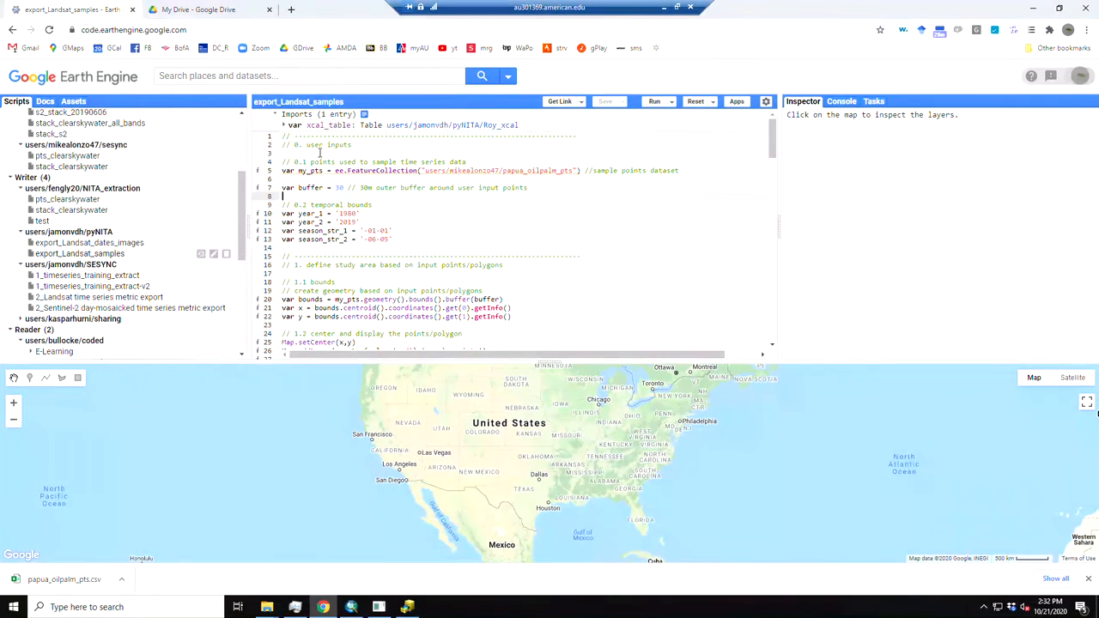
drag(412, 243, 268, 144)
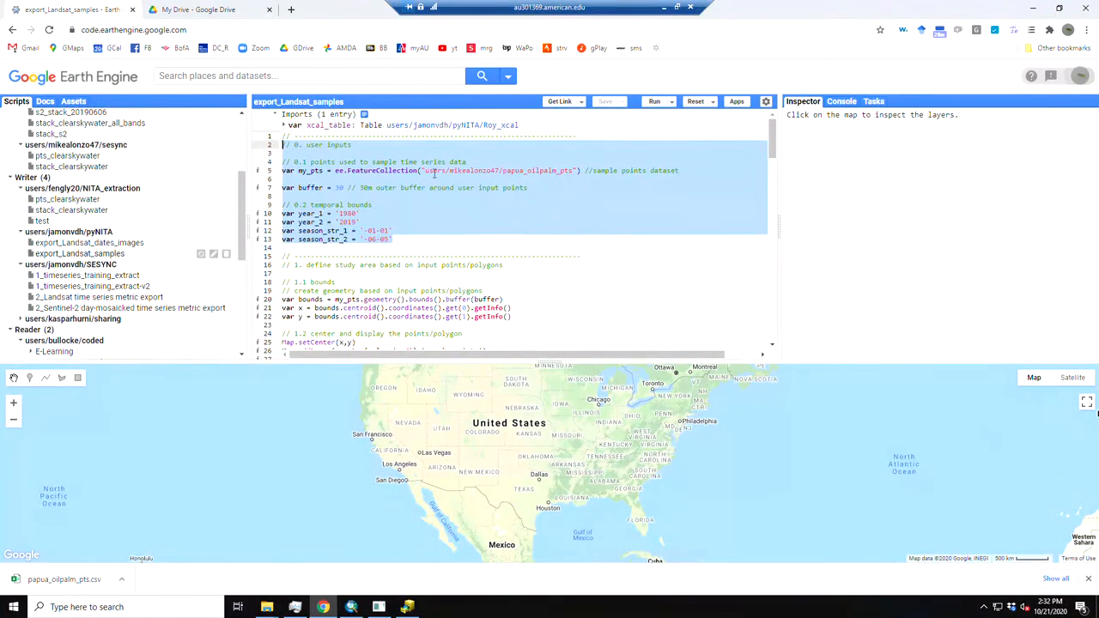
drag(306, 144, 356, 145)
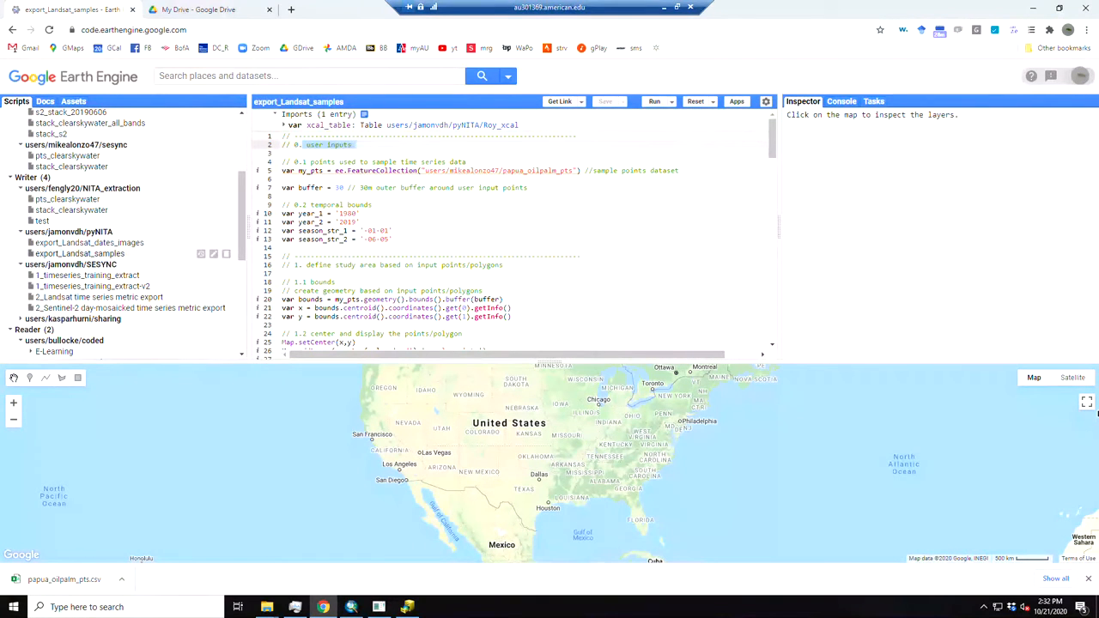
click(593, 197)
scroll(514, 229, down, 1)
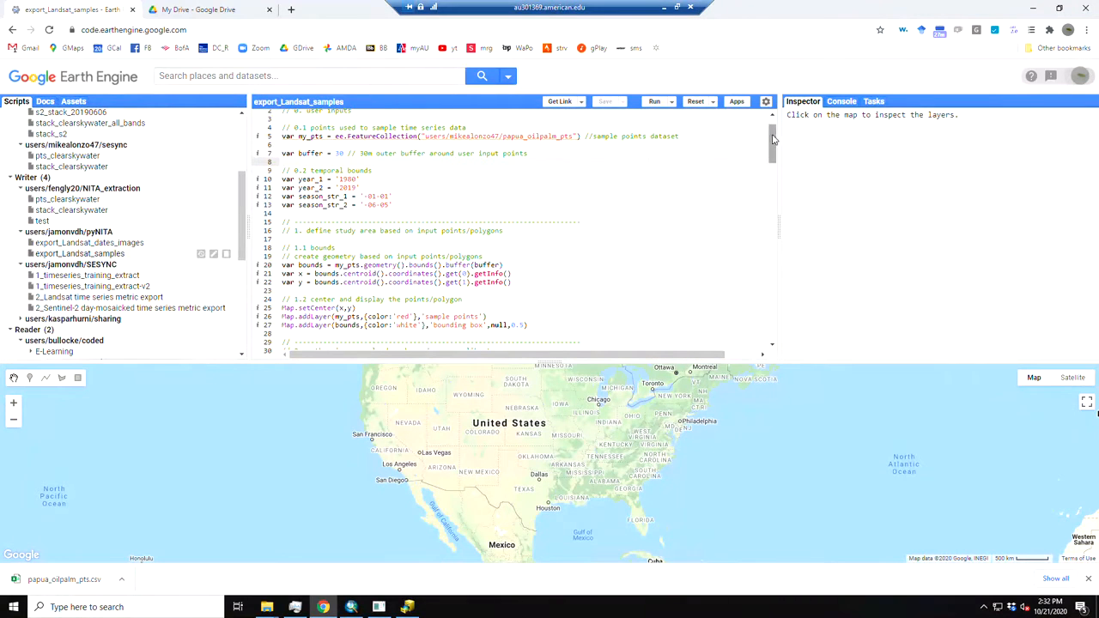
Examine the script section that gathers Landsat images, masks clouds and cross-calibrates Landsat 8 to Landsat 5/7
drag(772, 142, 771, 176)
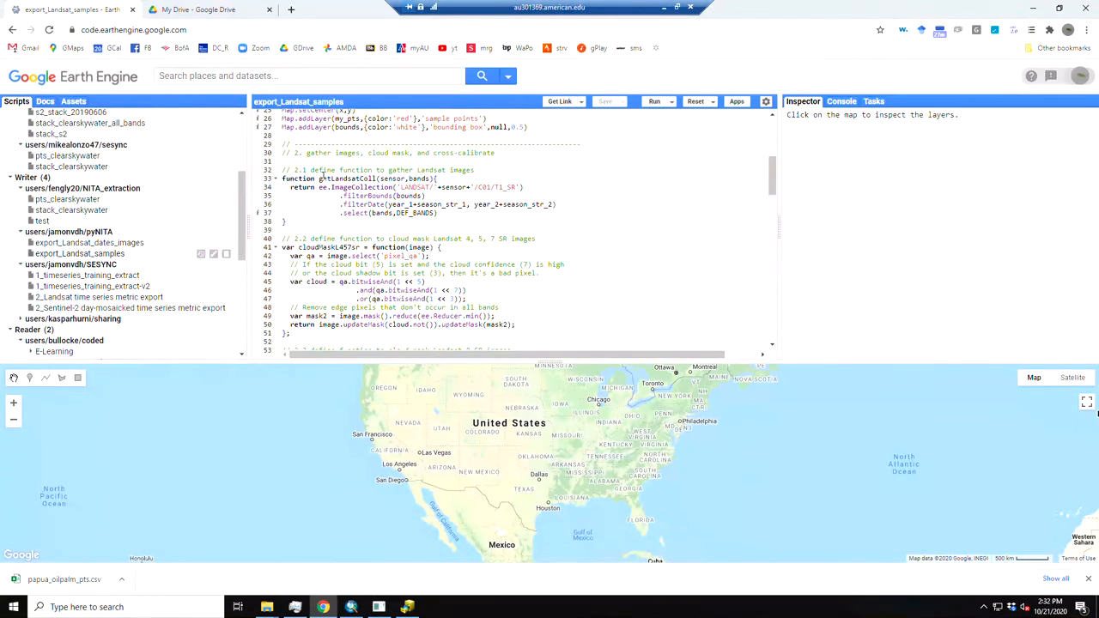
drag(302, 153, 496, 153)
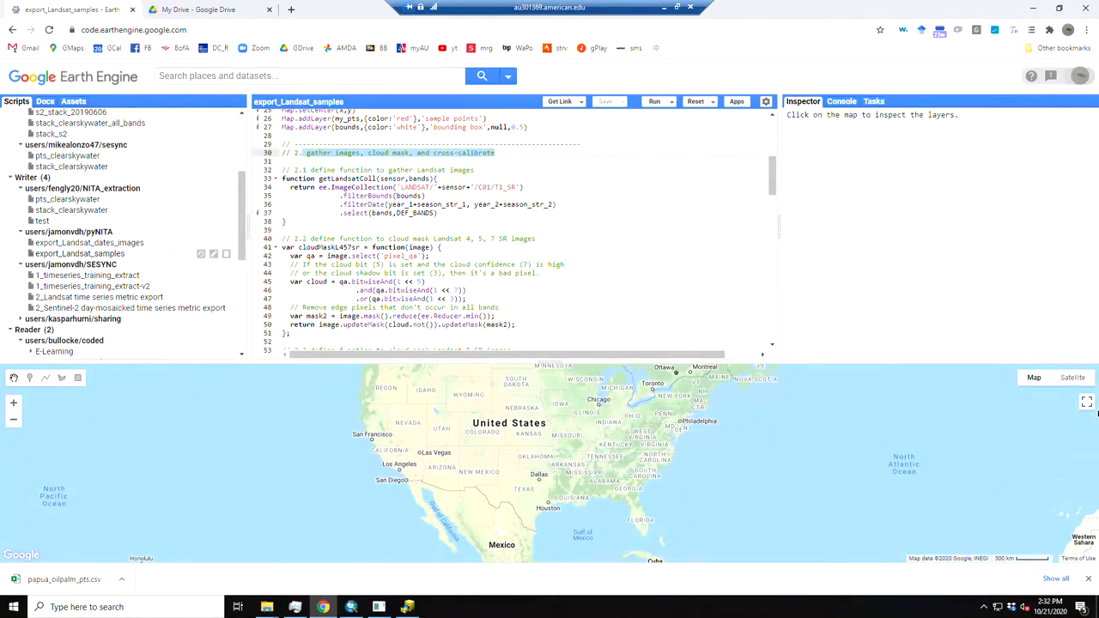
drag(775, 180, 773, 230)
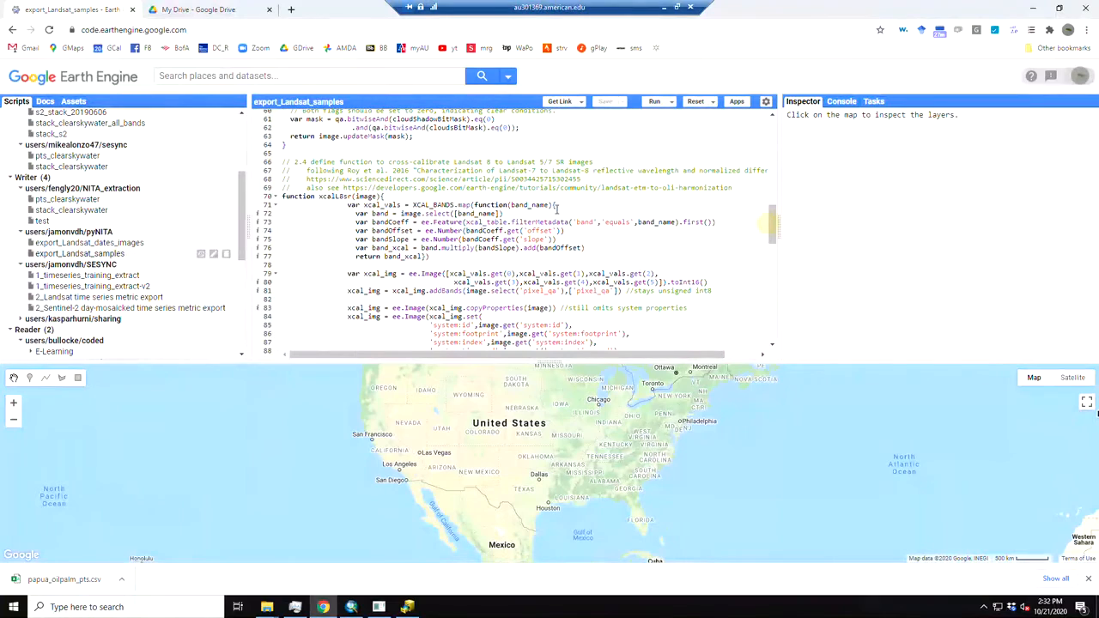
drag(734, 193, 260, 160)
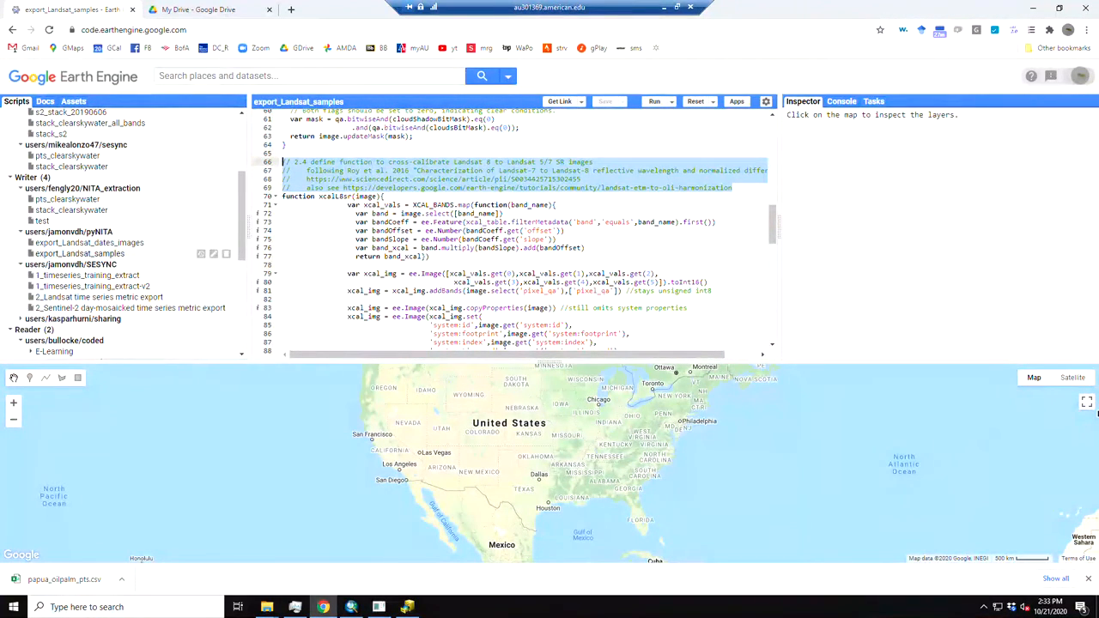
drag(776, 238, 775, 294)
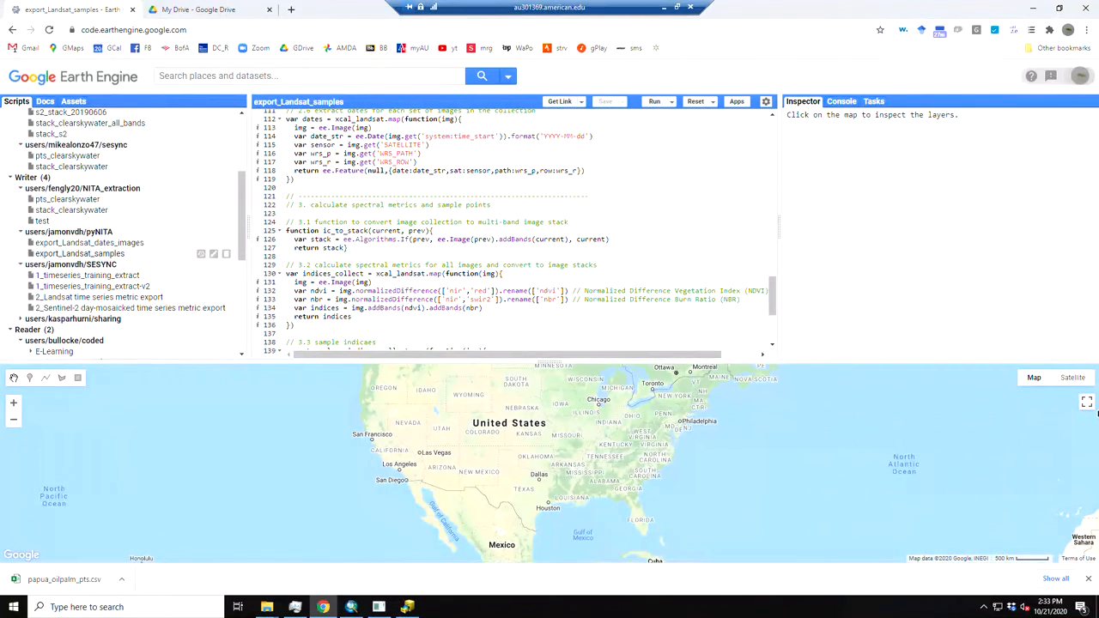
Examine the spectral metrics section with the NDVI and NBR calculations and the final CSV export of sampled pixel values
drag(288, 224, 355, 320)
click(325, 304)
drag(294, 291, 740, 300)
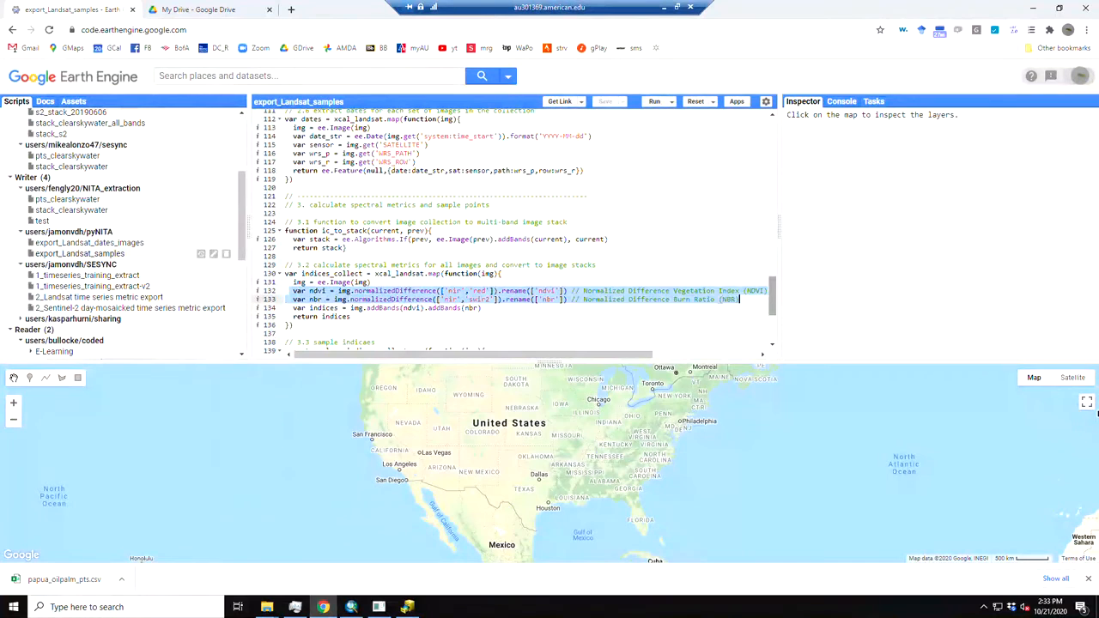
scroll(773, 305, down, 1)
drag(774, 305, 774, 319)
drag(375, 346, 289, 310)
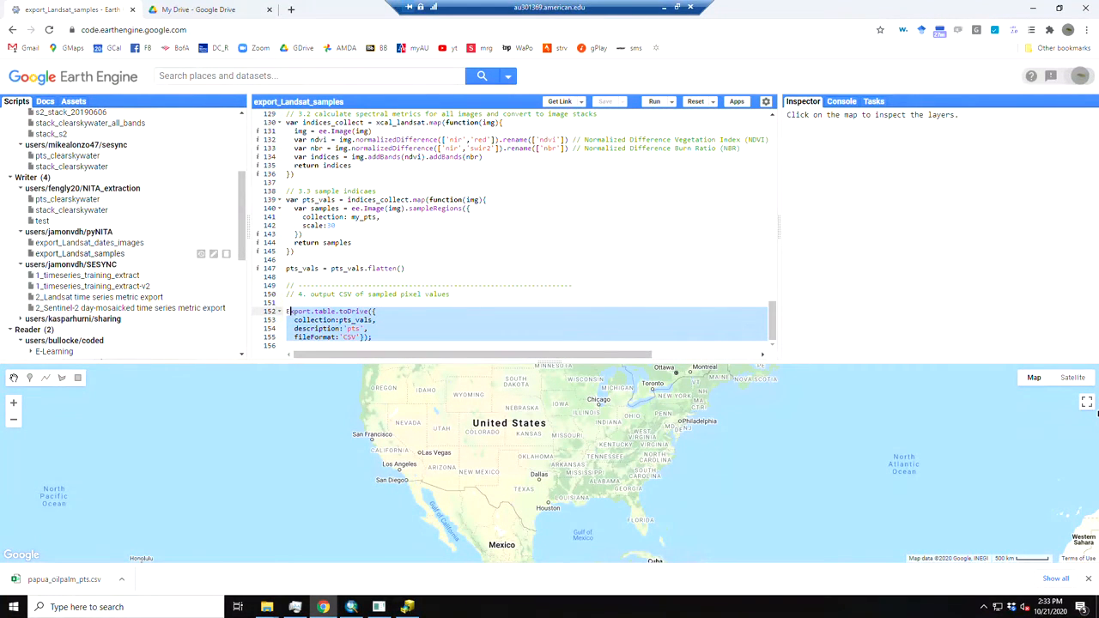
click(474, 285)
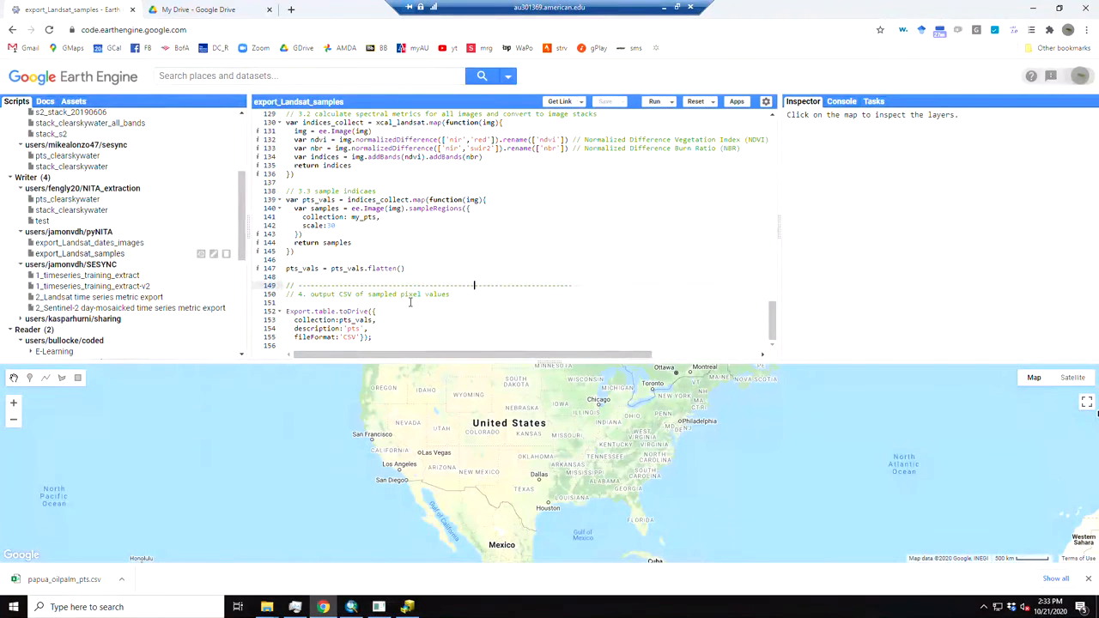
Go back to the user inputs and set the end year year_2 to 2020
drag(773, 319, 773, 129)
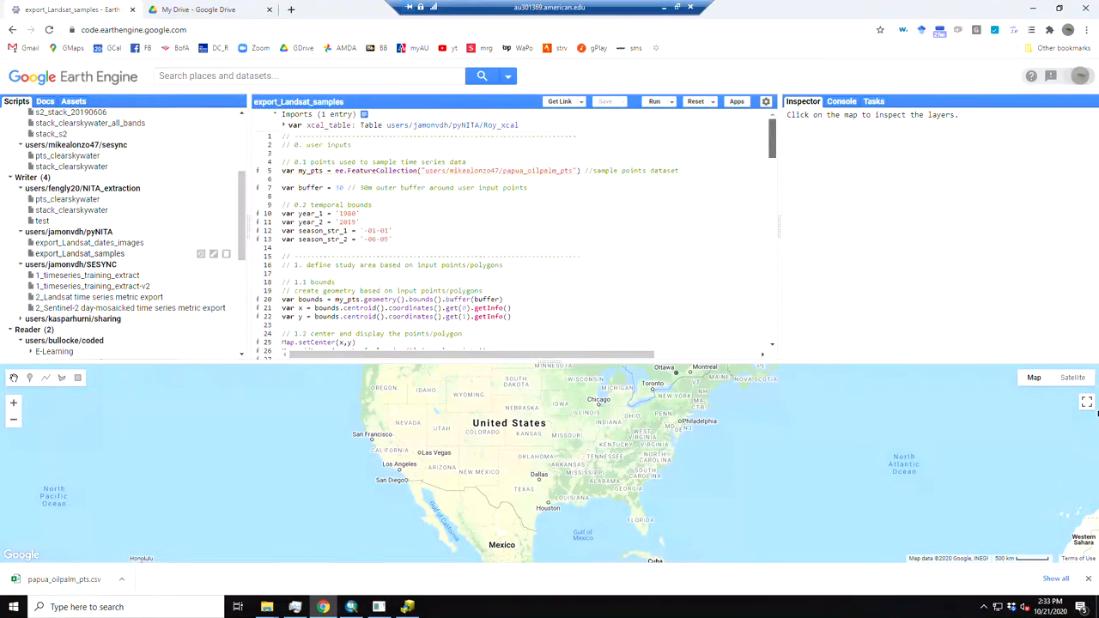
click(419, 232)
drag(424, 170, 574, 170)
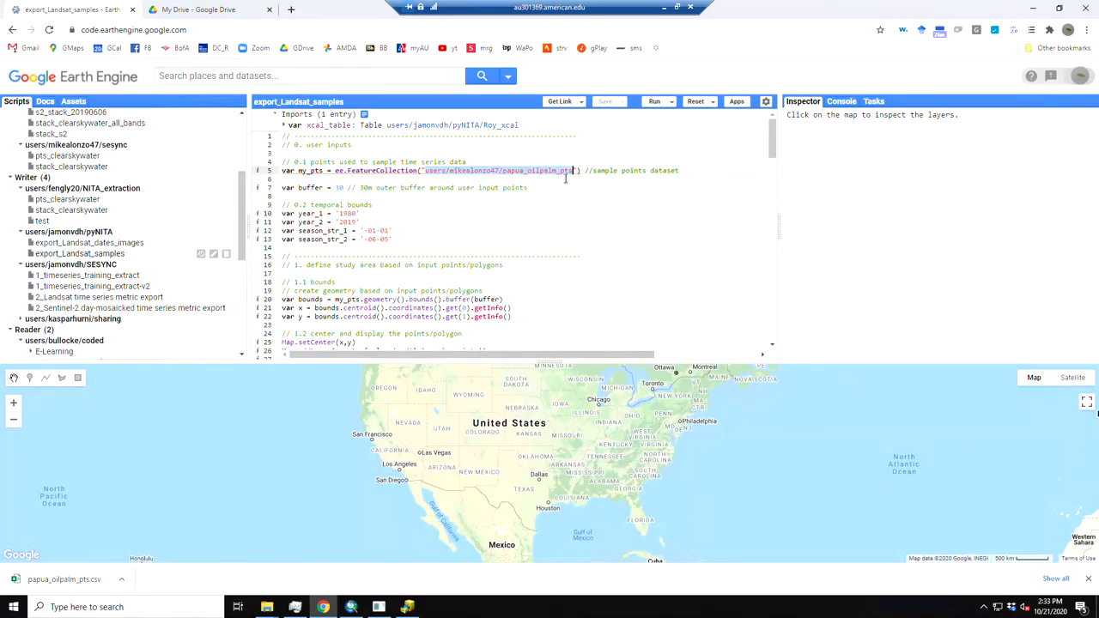
click(347, 213)
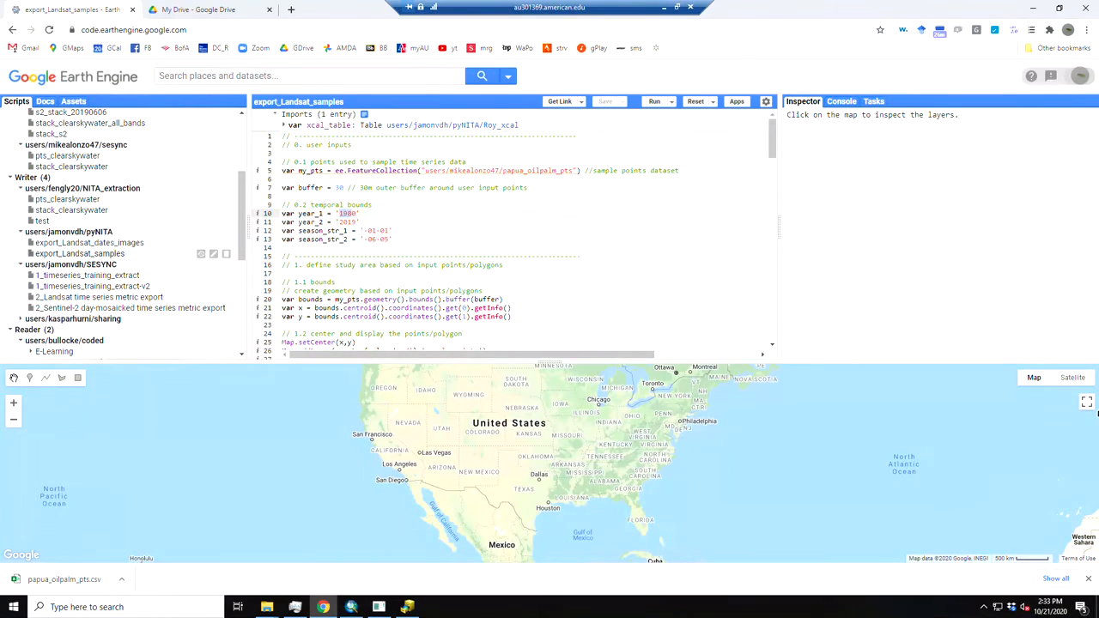
click(350, 222)
text(18)
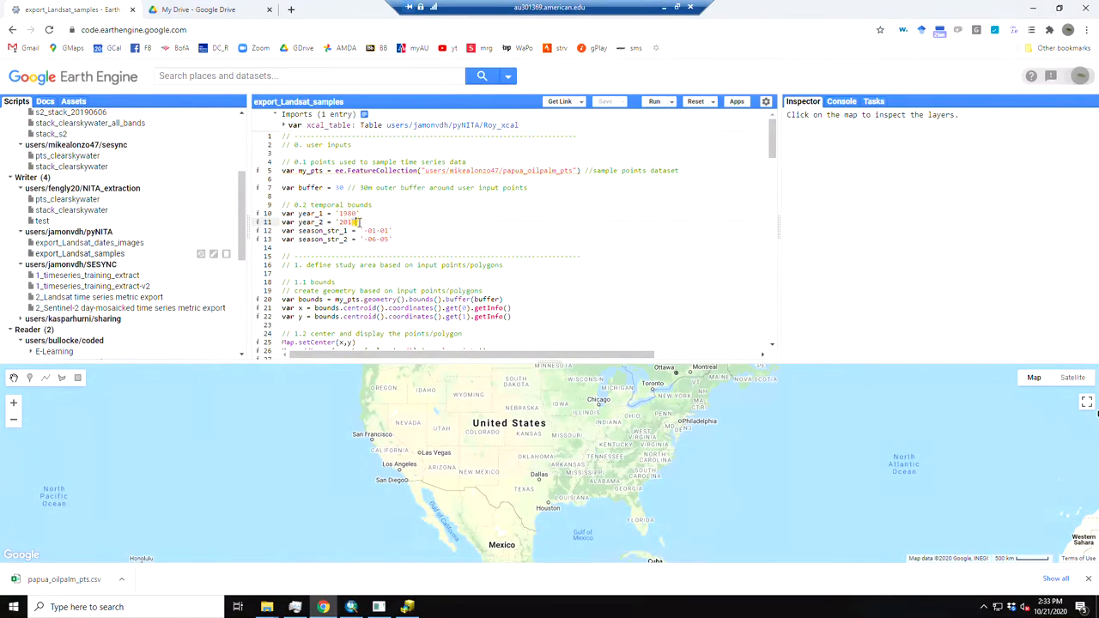
key(BackSpace)
key(BackSpace)
text(20)
click(382, 208)
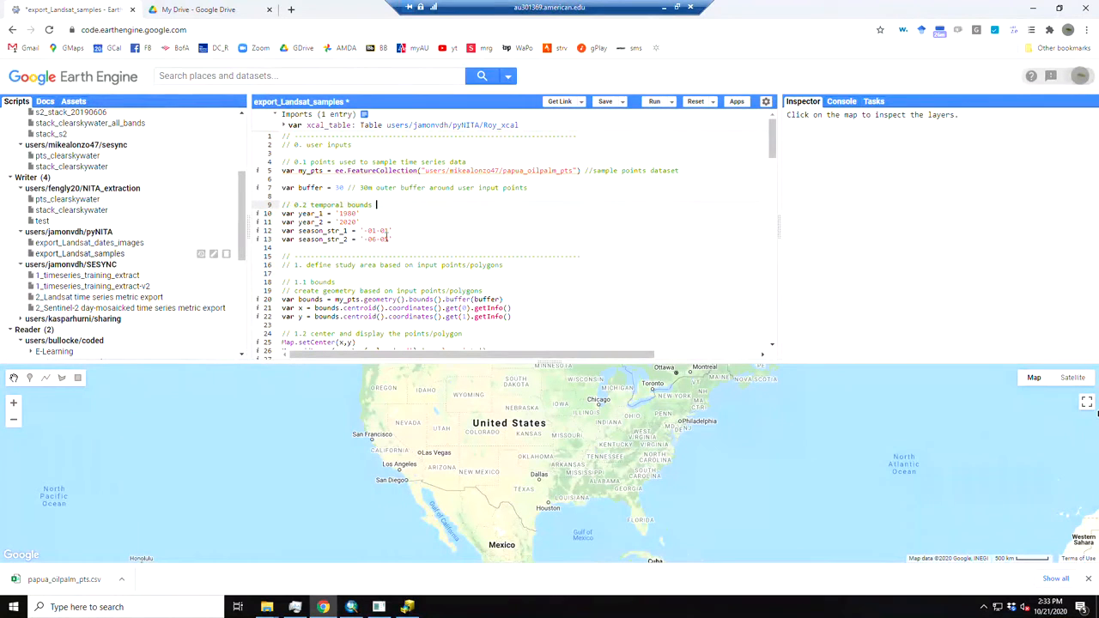
click(393, 239)
Run the script and inspect the sample points and their bounding box in West Papua on the map
click(654, 102)
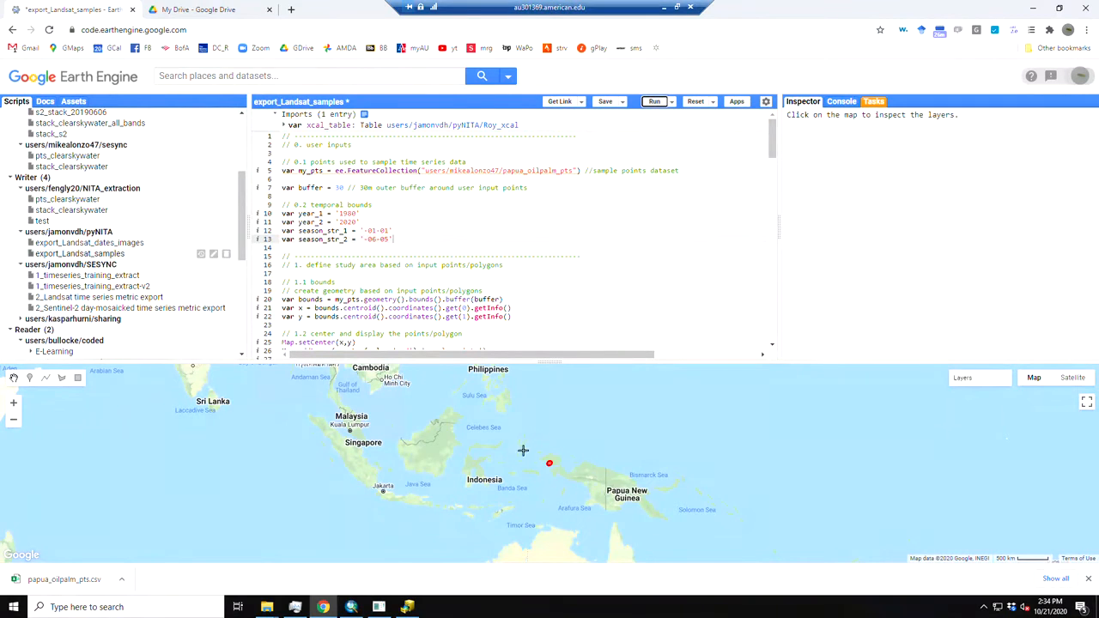
scroll(554, 465, up, 3)
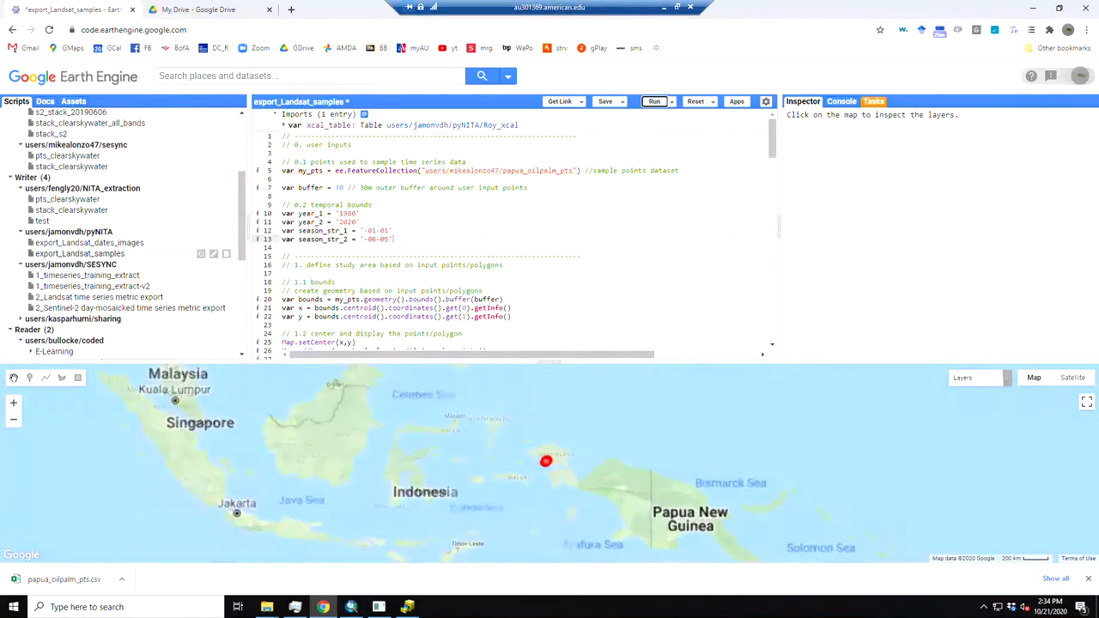
scroll(549, 461, up, 3)
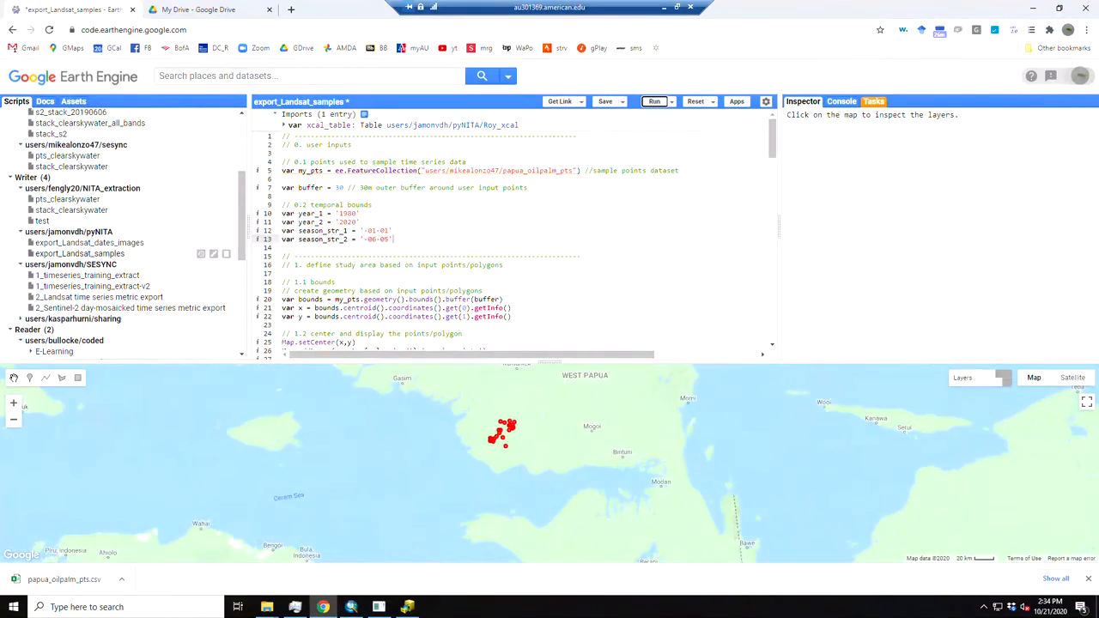
scroll(504, 435, up, 2)
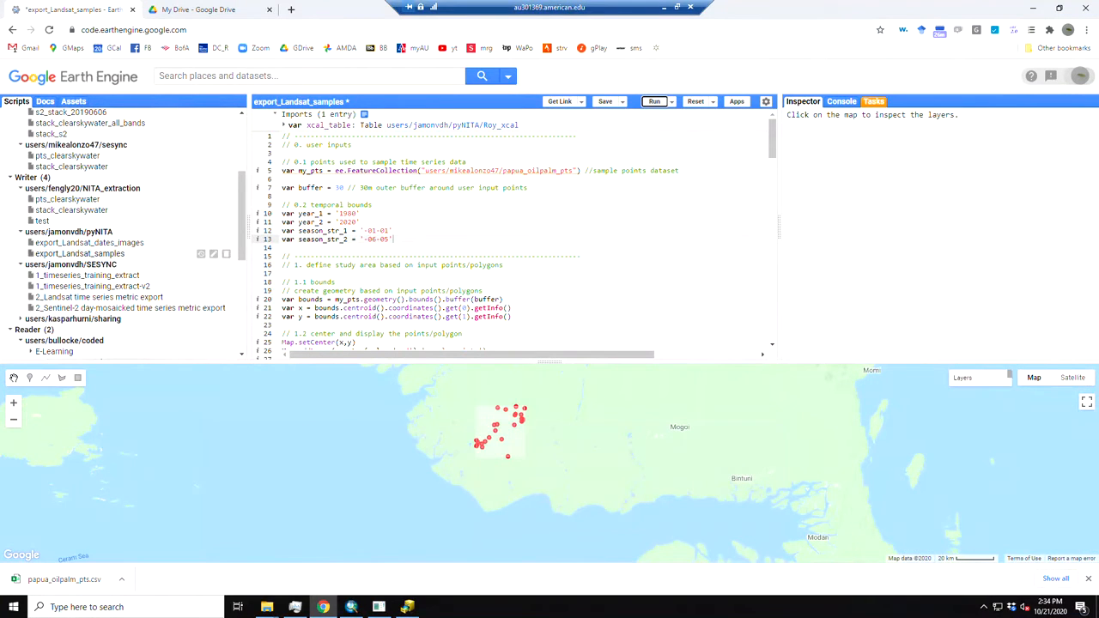
Start the pts table export to Drive as a CSV with the filename papua_oilpalm_pts_mga
click(873, 102)
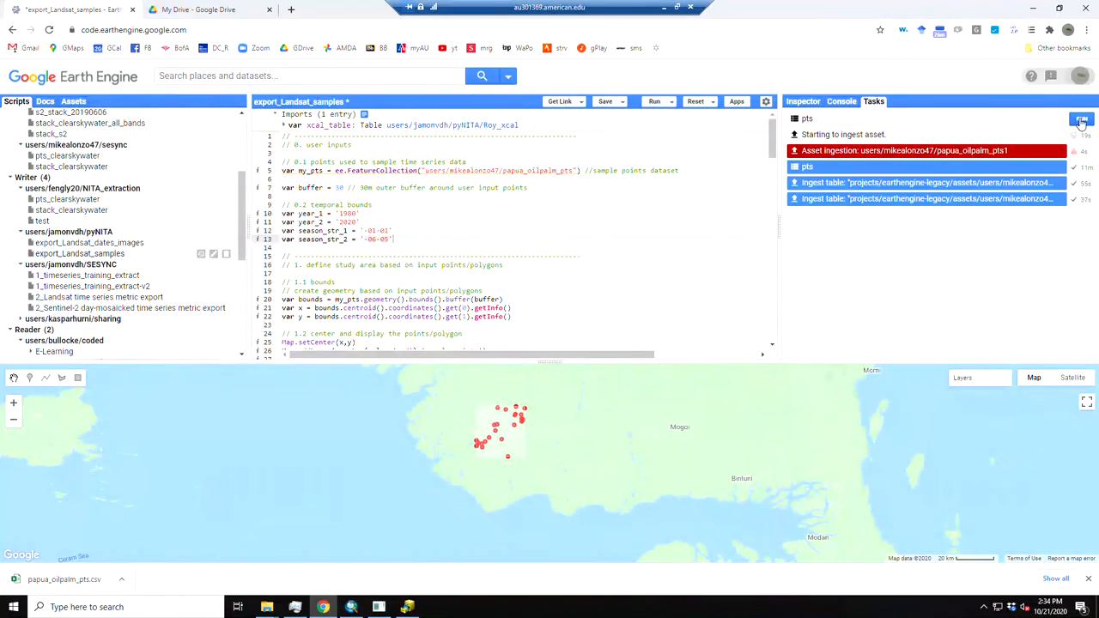
click(1081, 119)
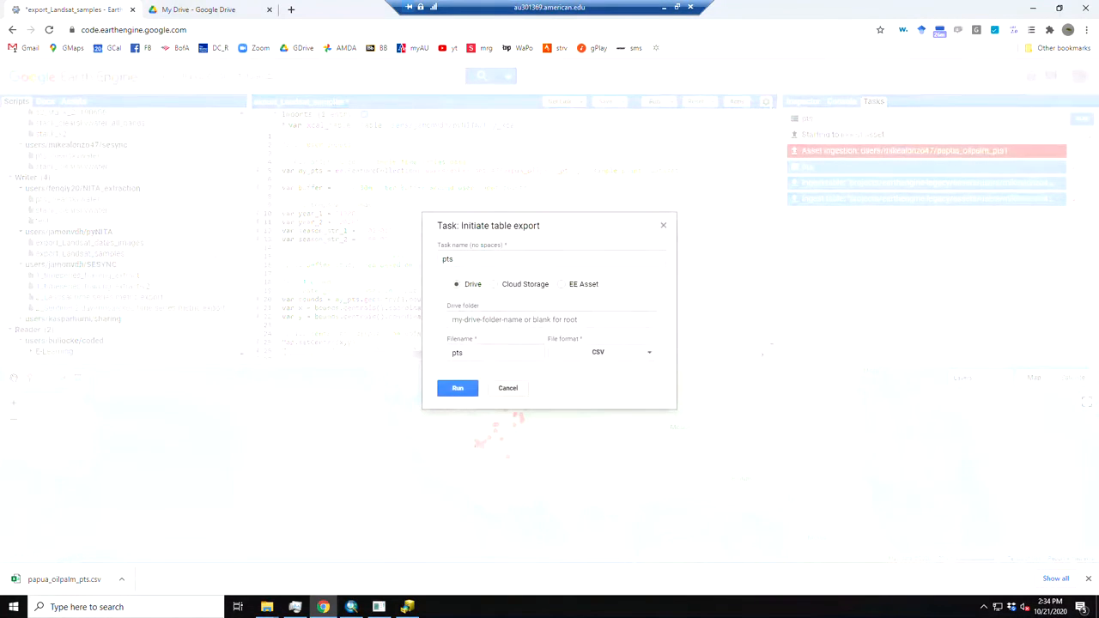
click(452, 353)
text(pau)
text(ua)
text(_)
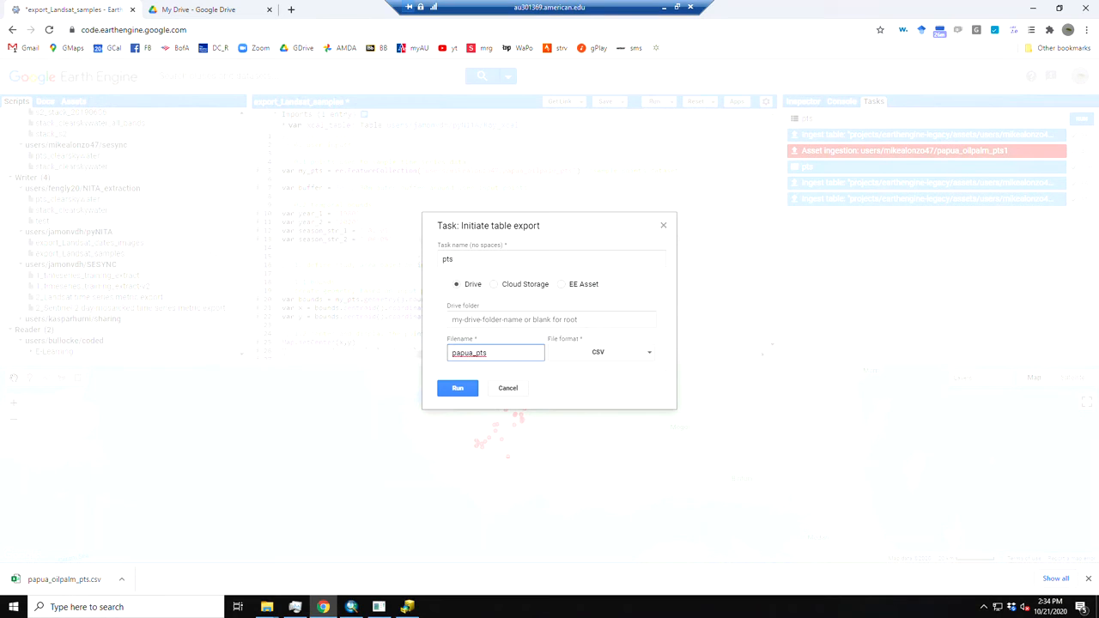
text(oilpalm_)
key(Right)
key(Right)
text(_emtr)
key(BackSpace)
key(BackSpace)
key(BackSpace)
key(BackSpace)
text(mga)
double_click(465, 255)
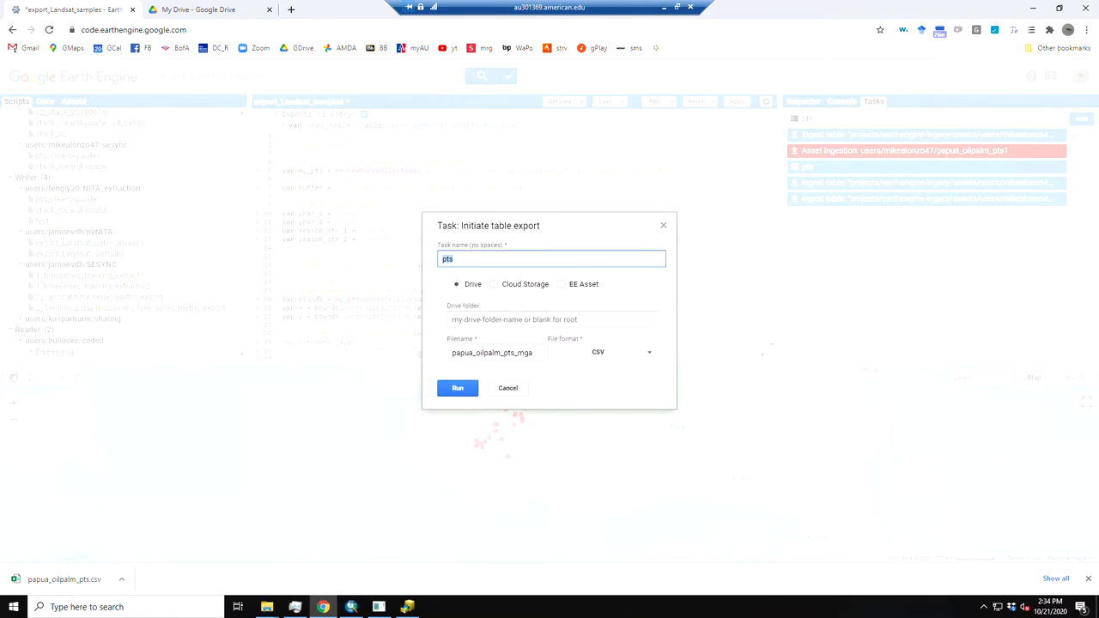
click(458, 395)
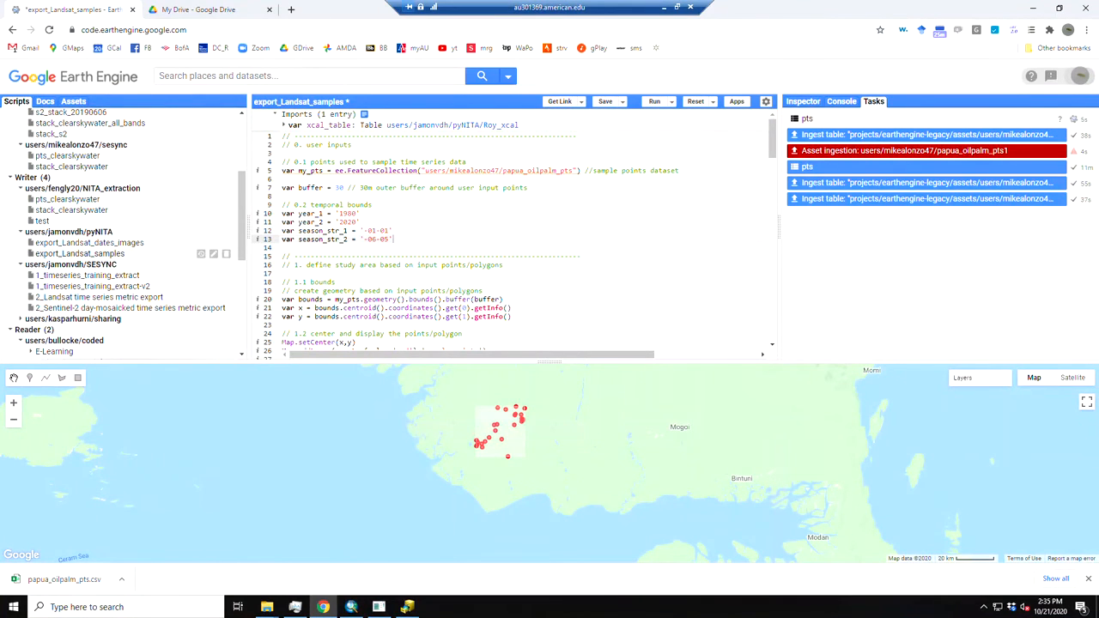
Cancel the running pts export task
click(1074, 119)
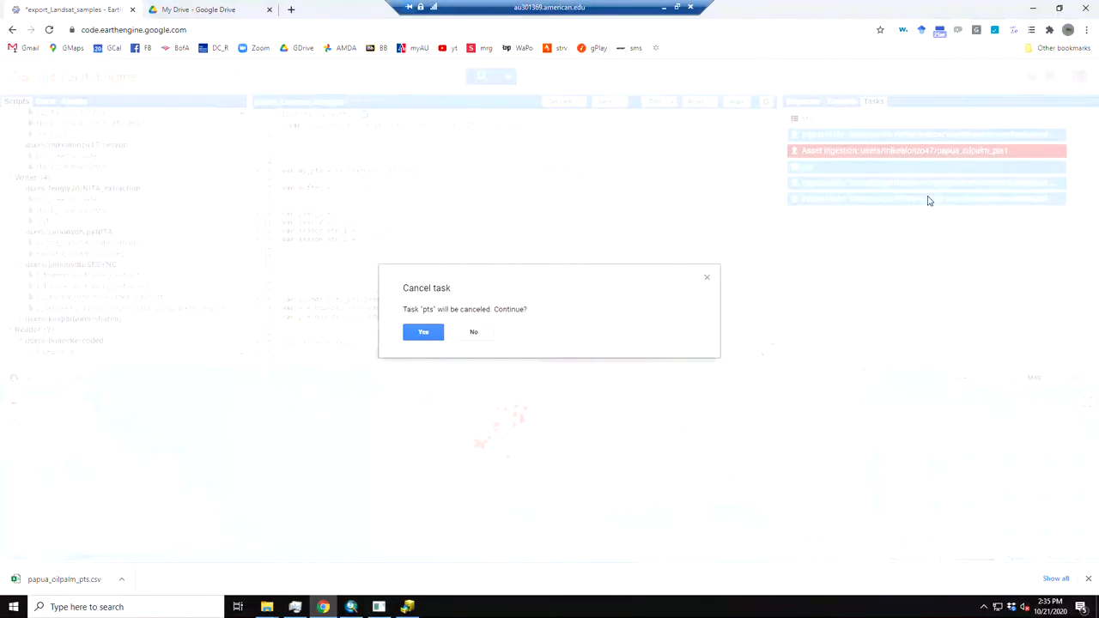
click(423, 332)
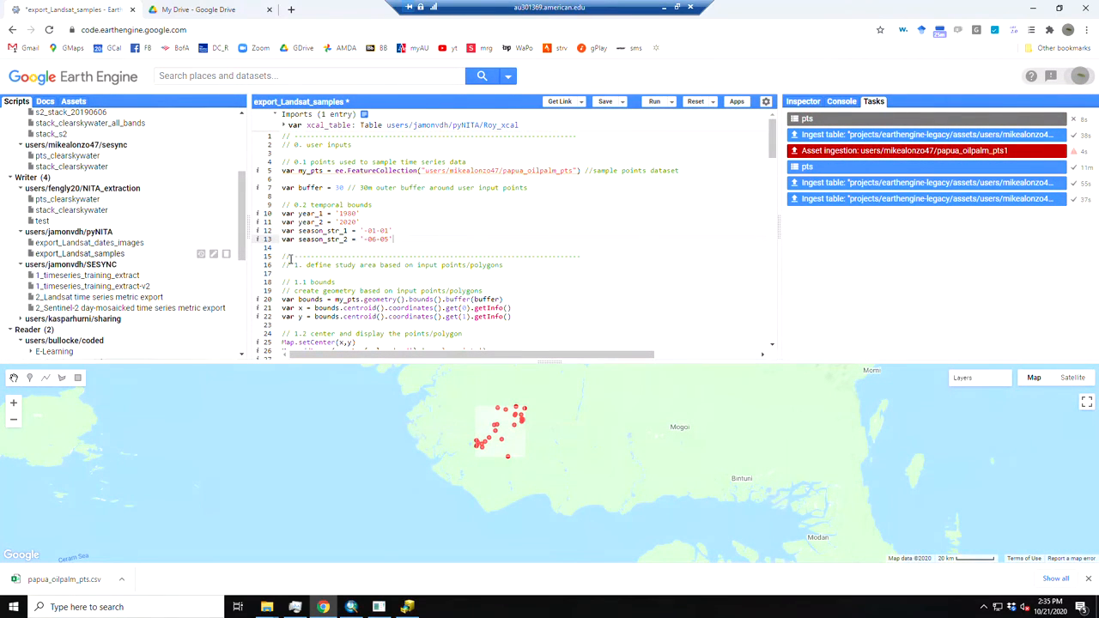
Open export_Landsat_dates_images from the pyNITA repository, abandoning the unsaved changes in the current script
click(85, 243)
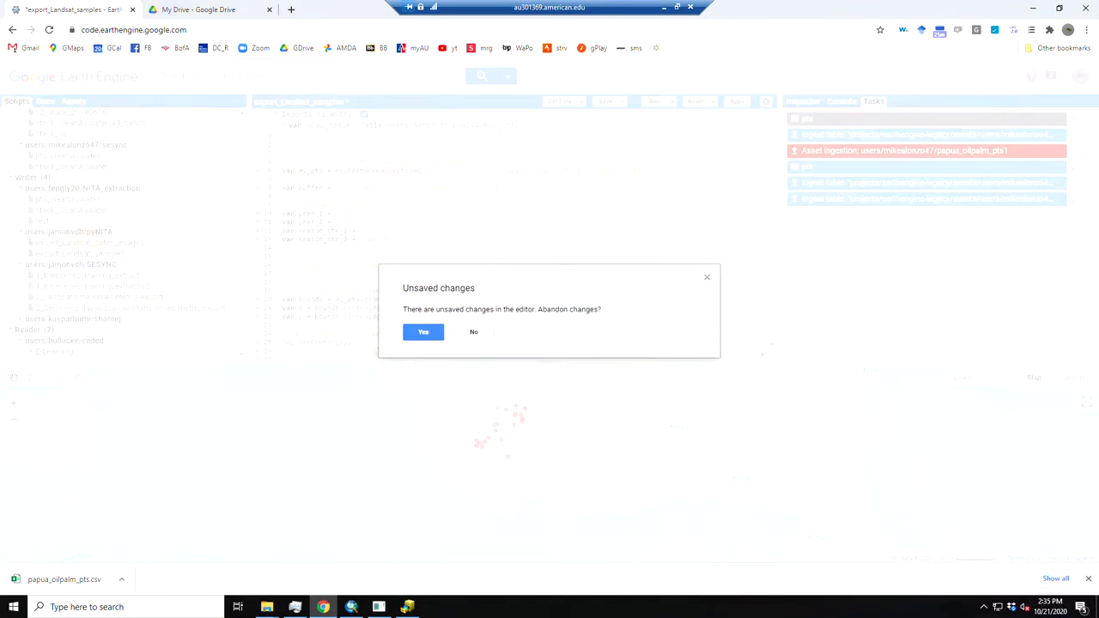
click(425, 335)
click(462, 246)
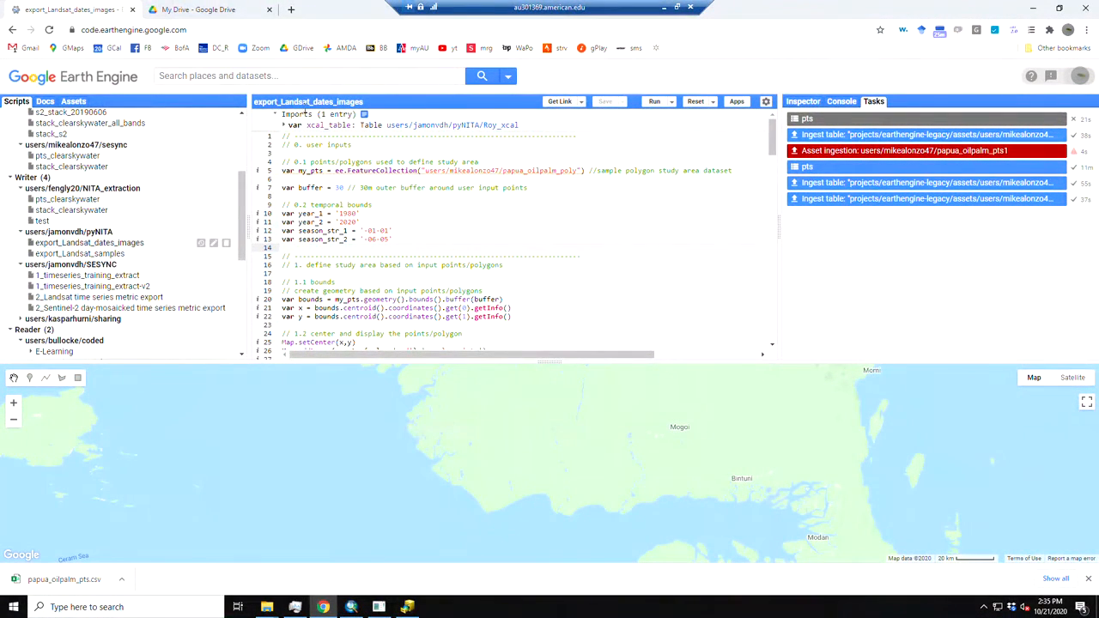
Check the papua_oilpalm_poly study area path and the temporal bounds in the user inputs, and run the script
click(438, 205)
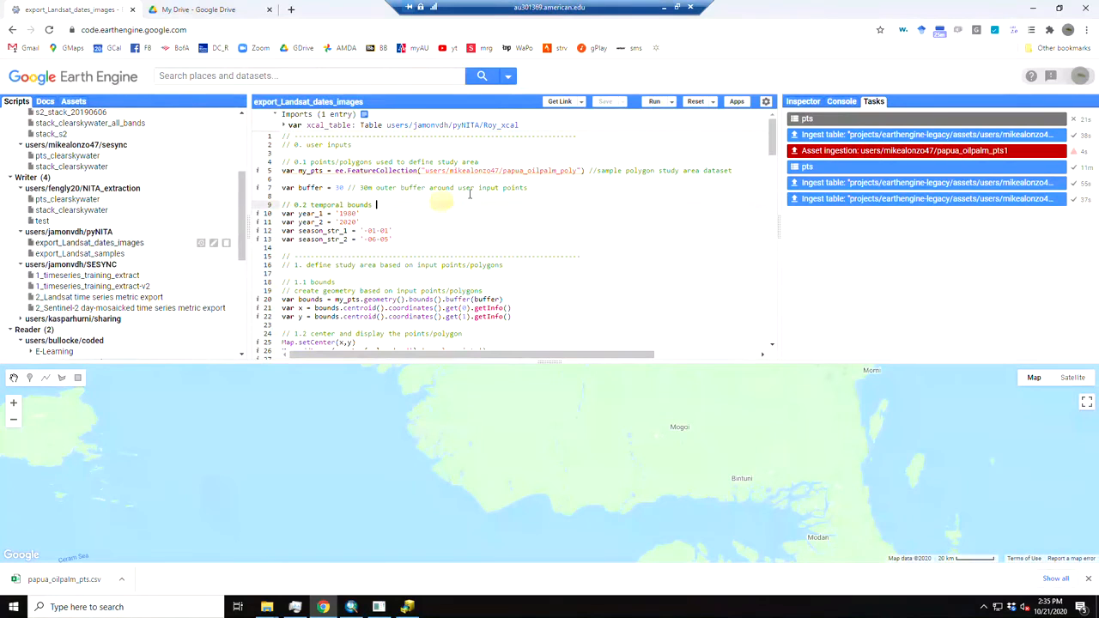
drag(427, 170, 577, 170)
click(563, 184)
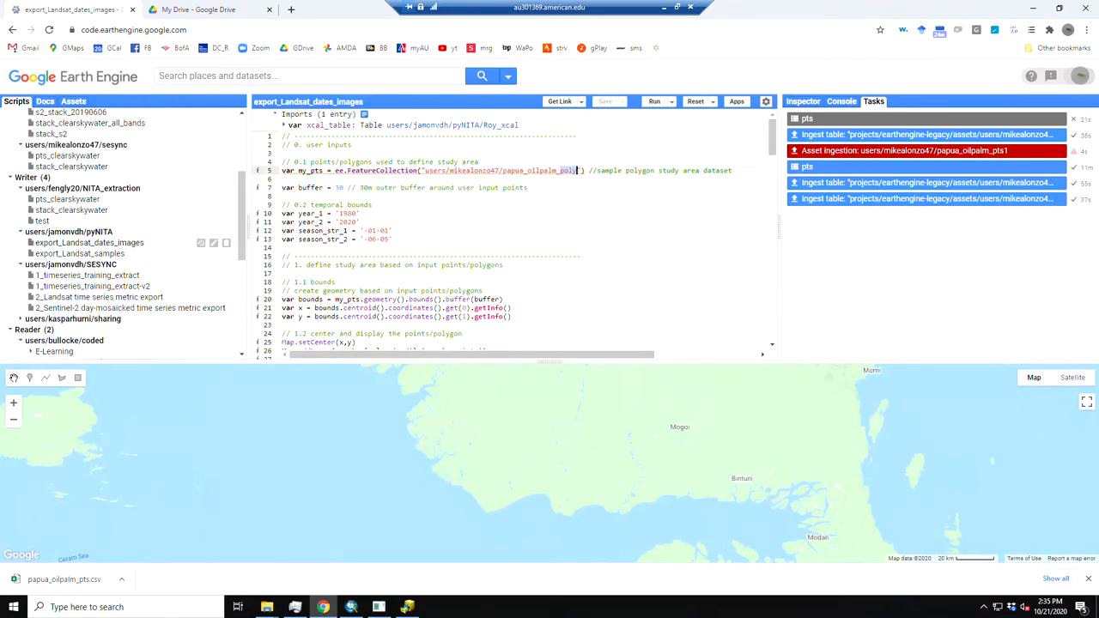
click(350, 221)
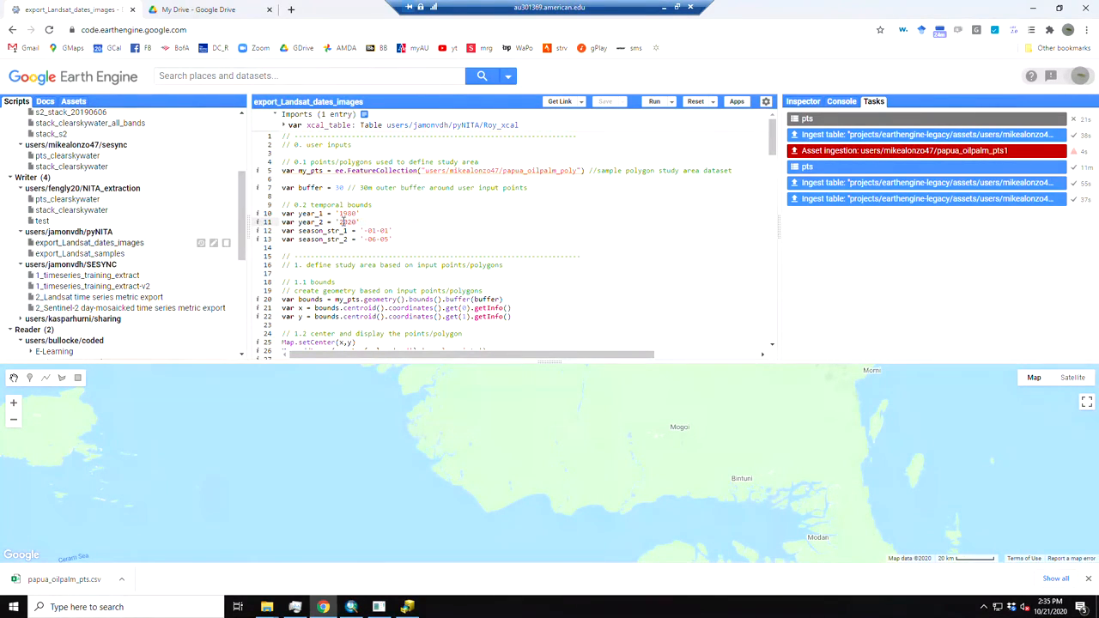
mouse_move(773, 137)
mouse_down()
mouse_move(775, 341)
mouse_move(769, 120)
mouse_up()
click(461, 204)
click(654, 103)
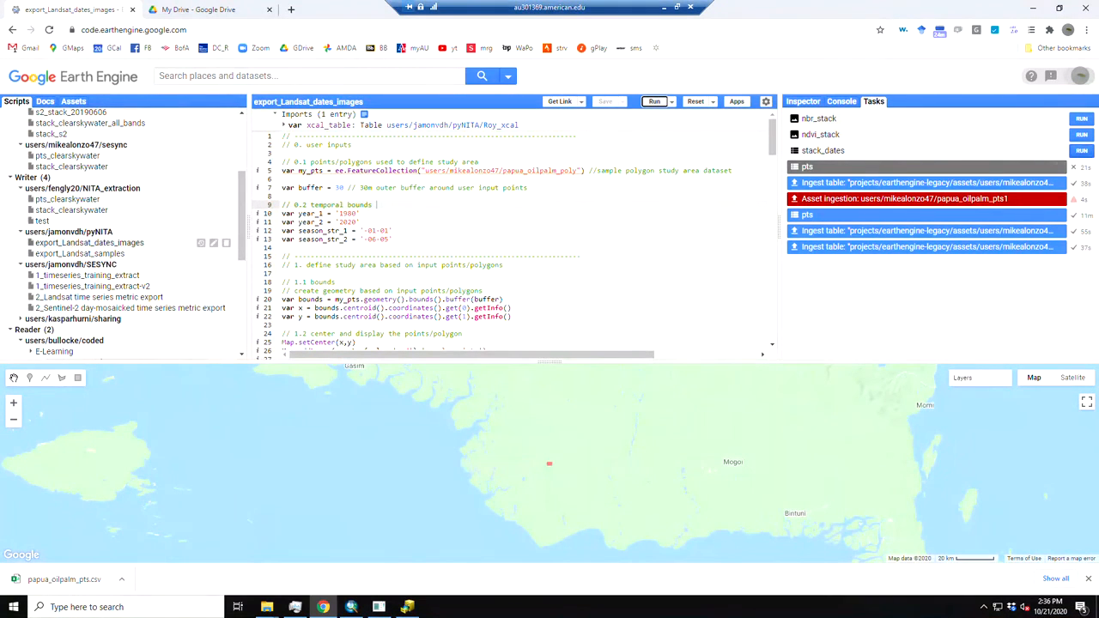
Start the stack_dates table export to Drive as a CSV with the filename papua_oilpalm_stack_dates
click(1081, 150)
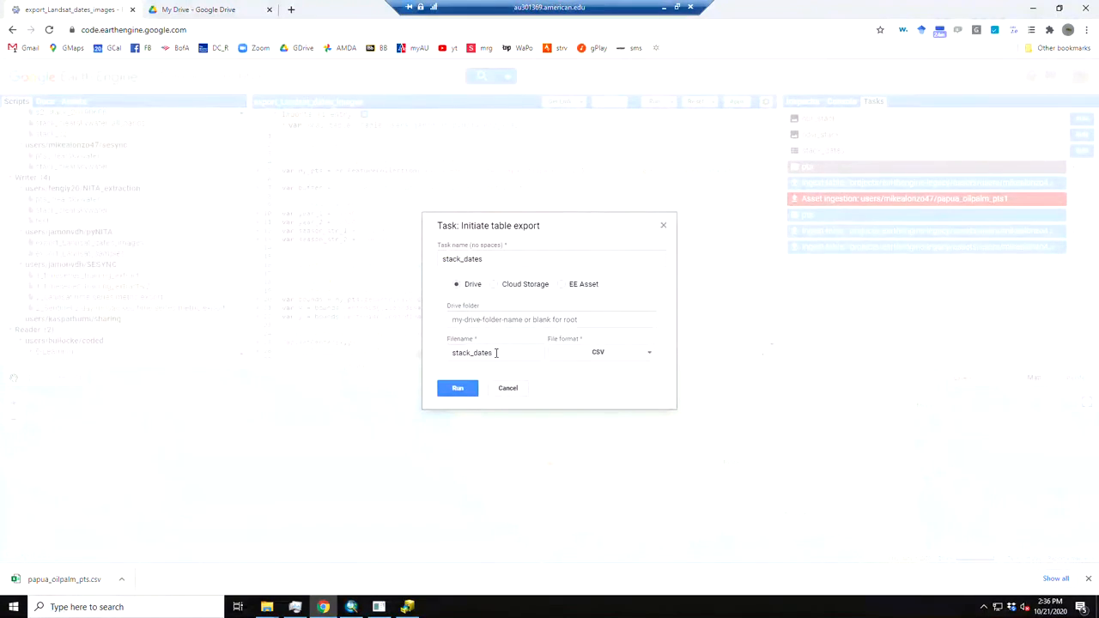
click(454, 356)
text(papua_oilpalm_)
drag(503, 352, 428, 357)
key(ctrl+c)
click(461, 387)
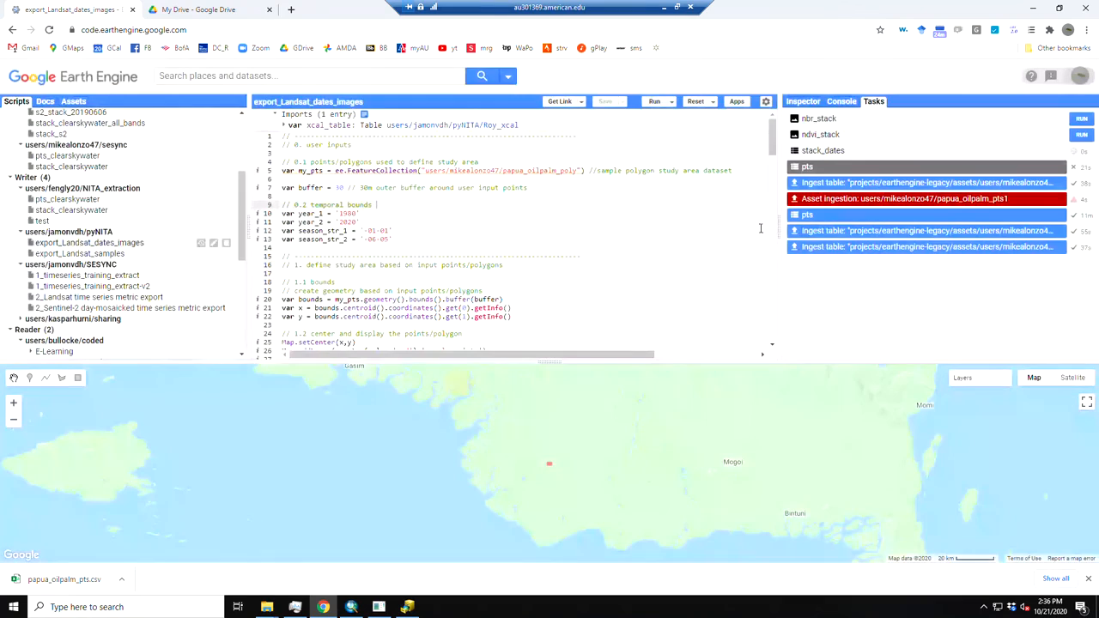
Start the ndvi_stack image export to Drive at 30 m/px with the filename papua_oilpalm_ndvi_stack
click(1081, 134)
key(ctrl+v)
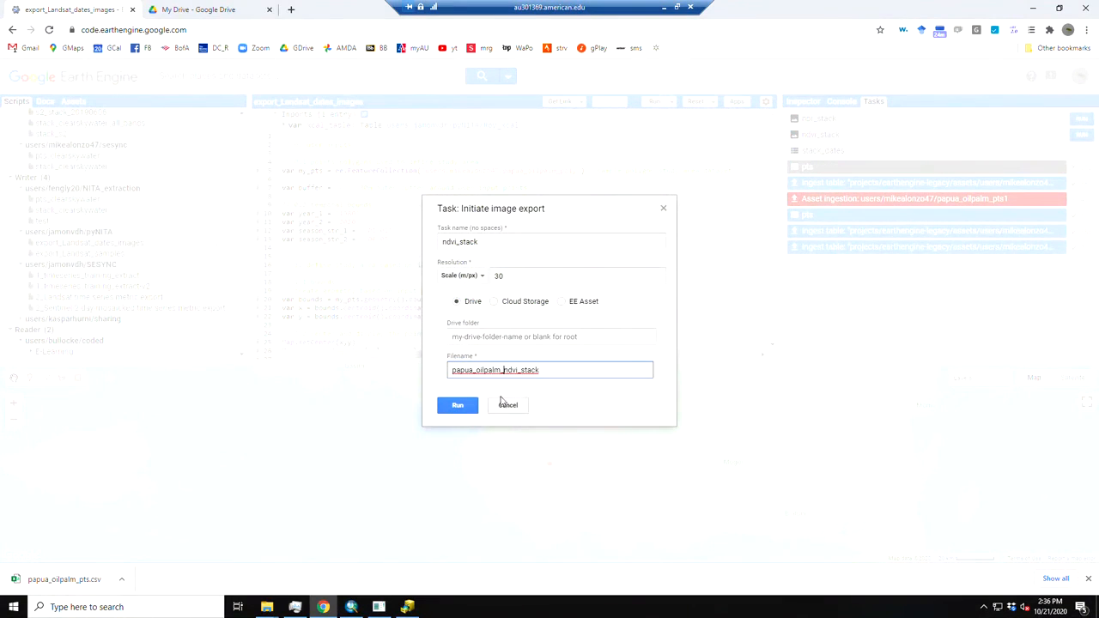
key(Return)
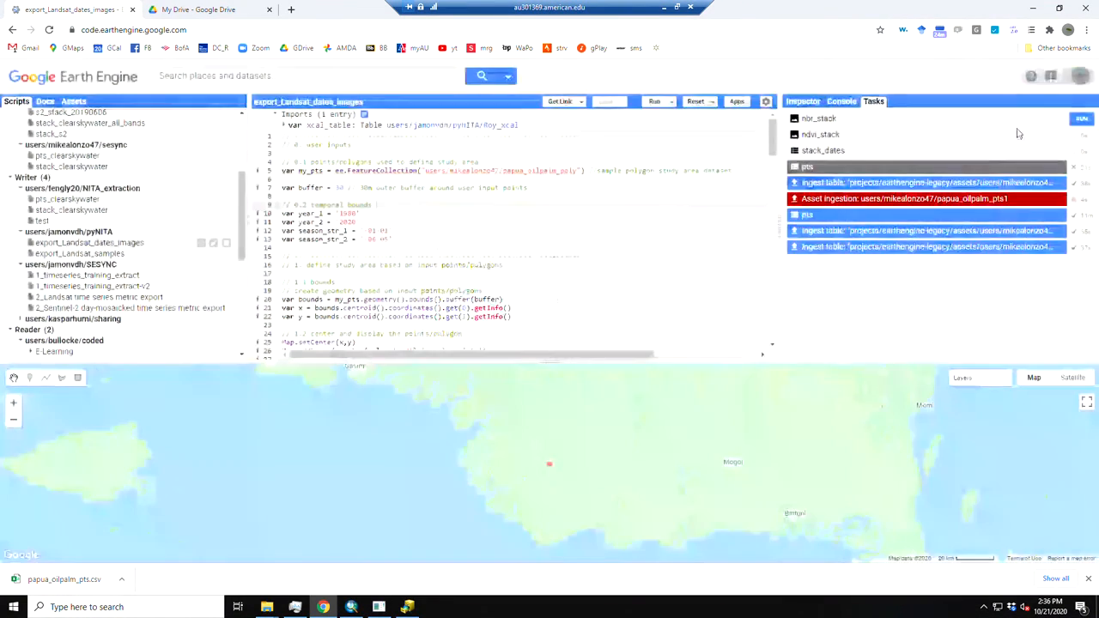
Start the nbr_stack image export to Drive at 30 m/px with the filename papua_oilpalm_nbr_stack
click(1081, 117)
click(453, 371)
key(ctrl+v)
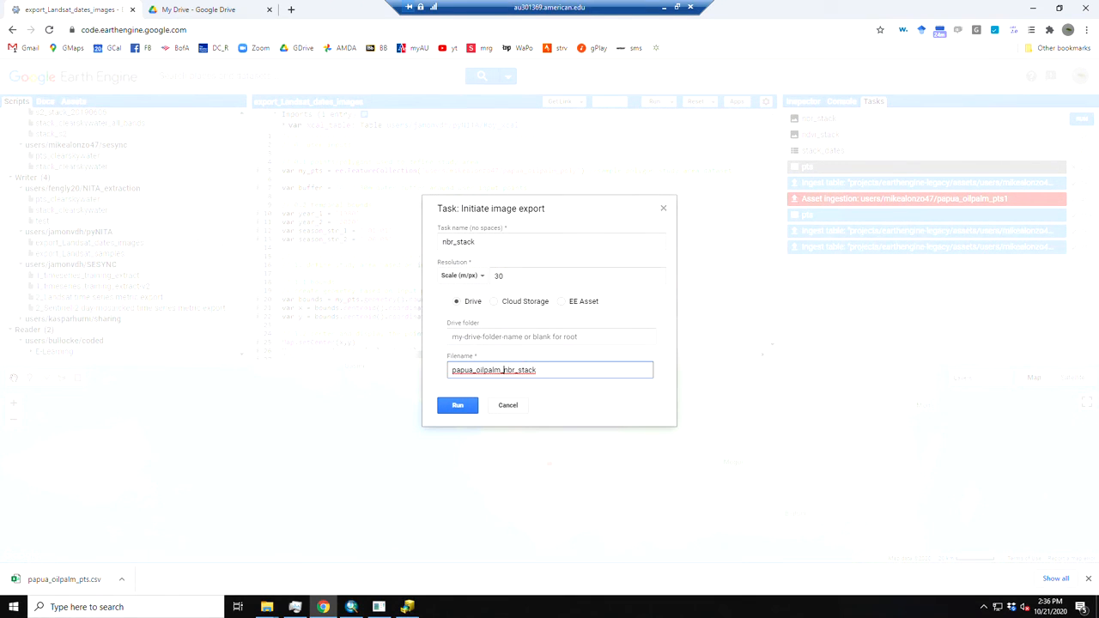
key(Return)
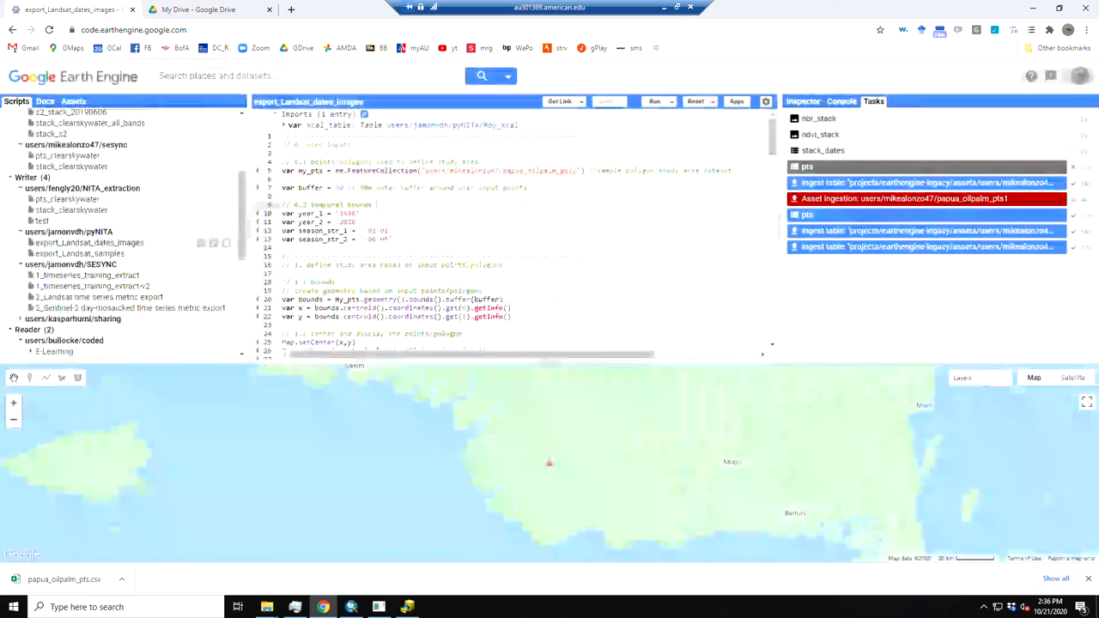